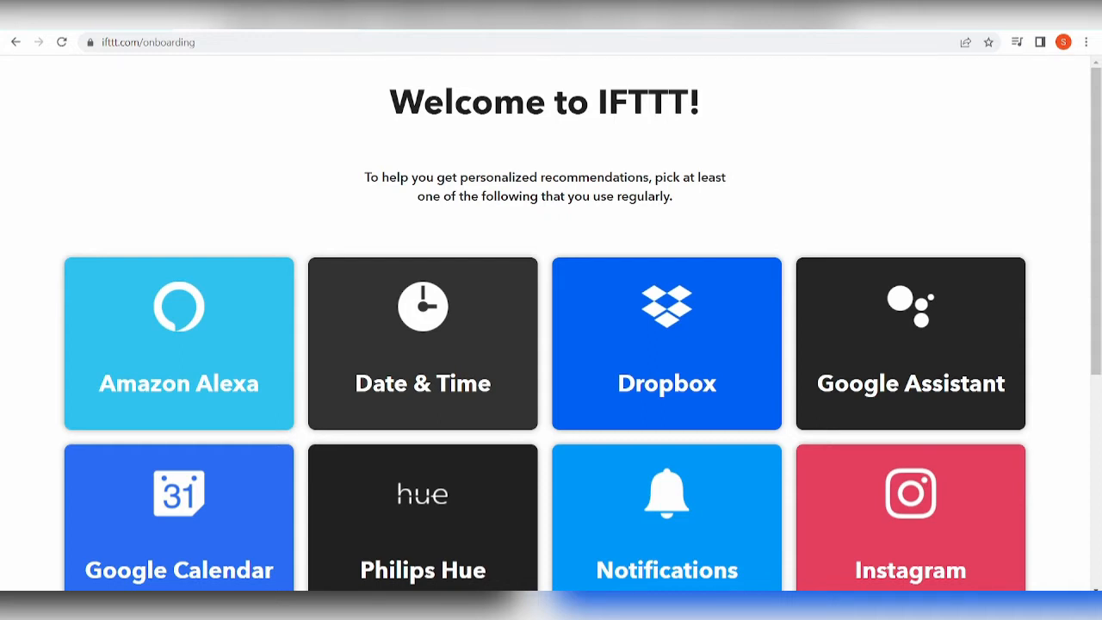
Step: Select Google Calendar, Google Assistant, Notifications and Instagram as regularly used services for personalized recommendations
scroll(590, 405, "down", 3)
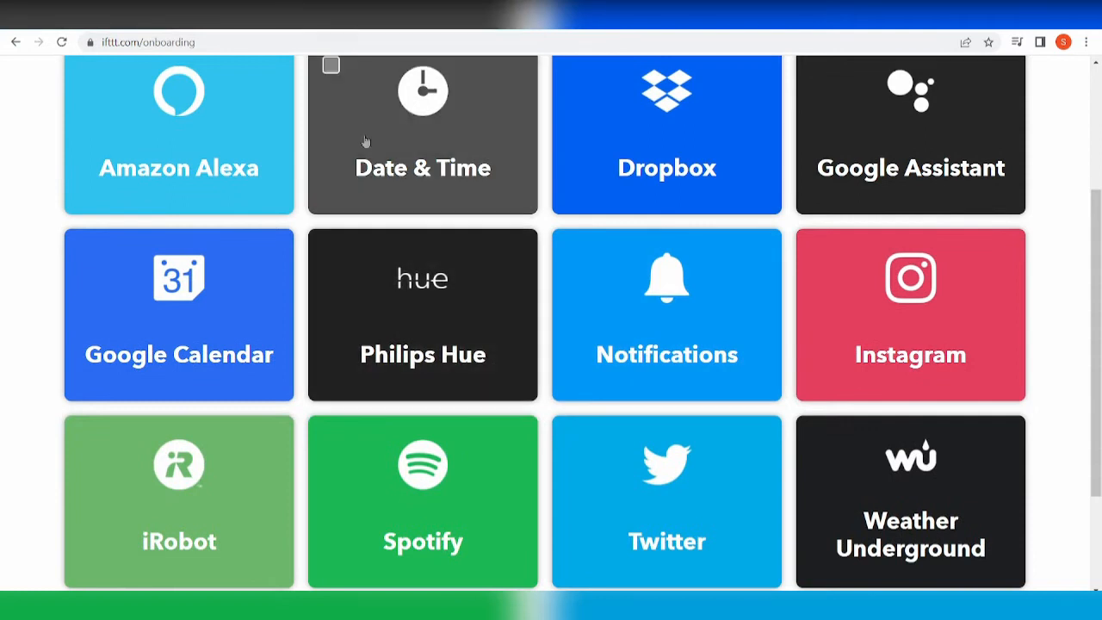
scroll(308, 302, "up", 2)
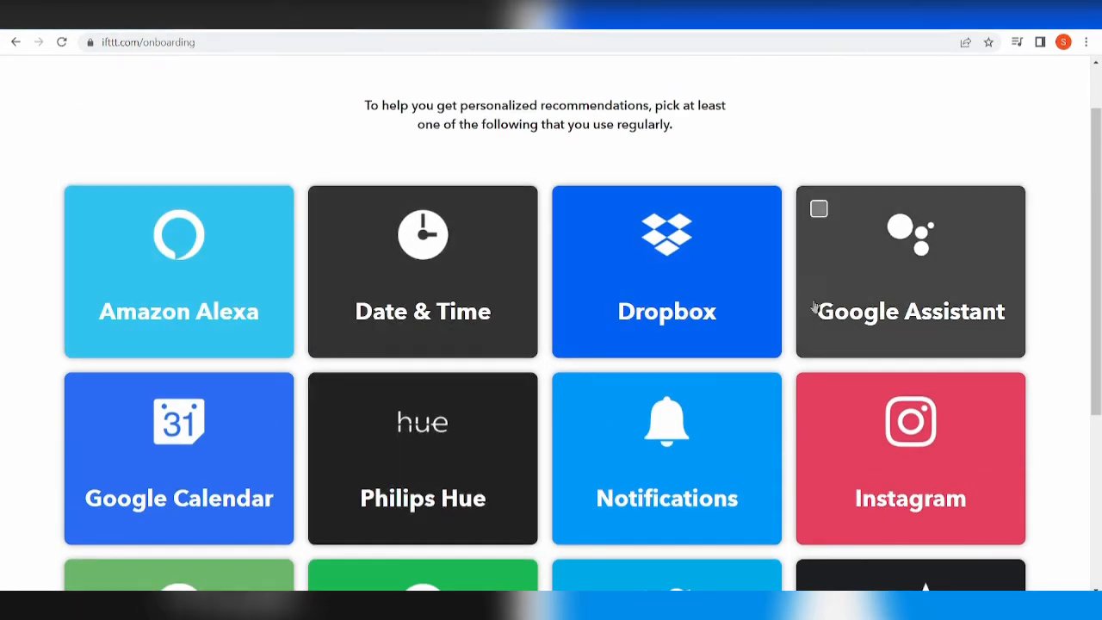
scroll(315, 413, "down", 3)
scroll(218, 305, "up", 3)
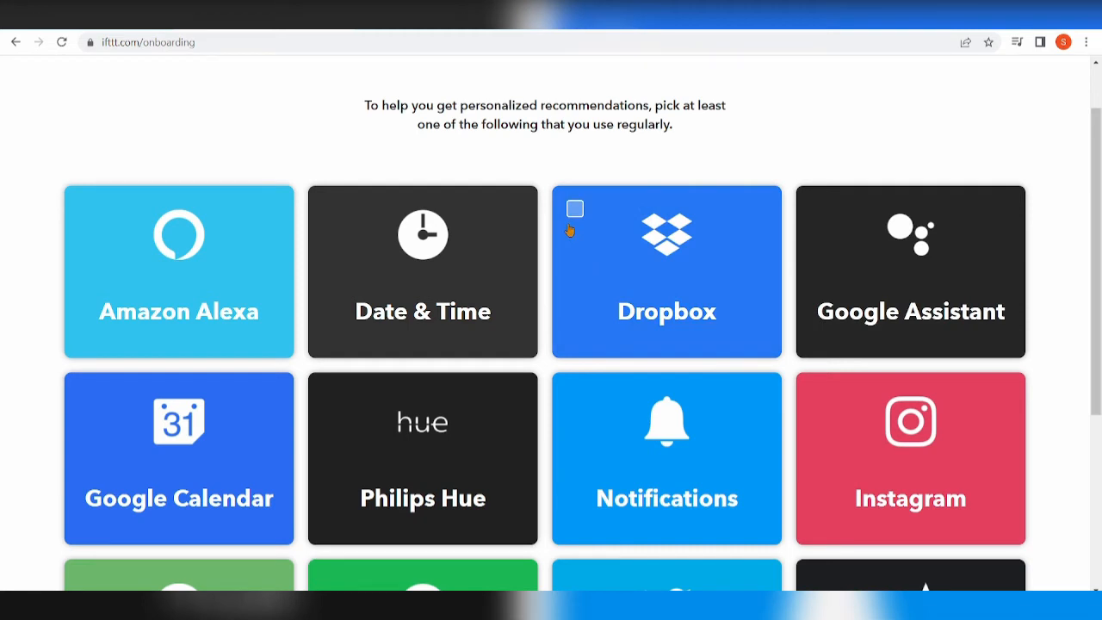
scroll(562, 198, "up", 1)
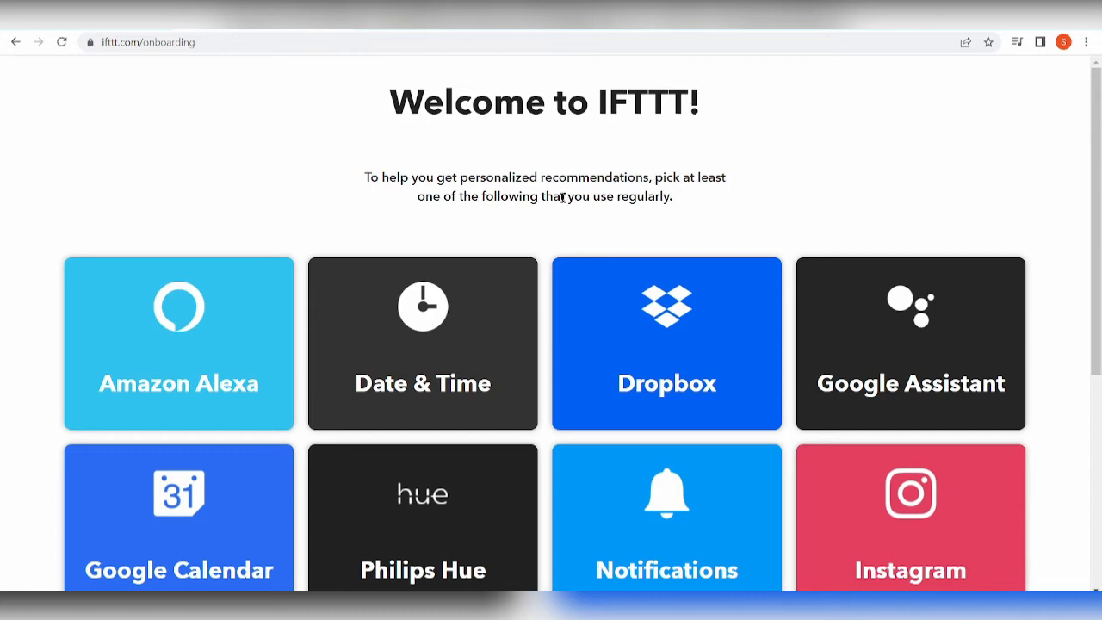
scroll(659, 194, "down", 2)
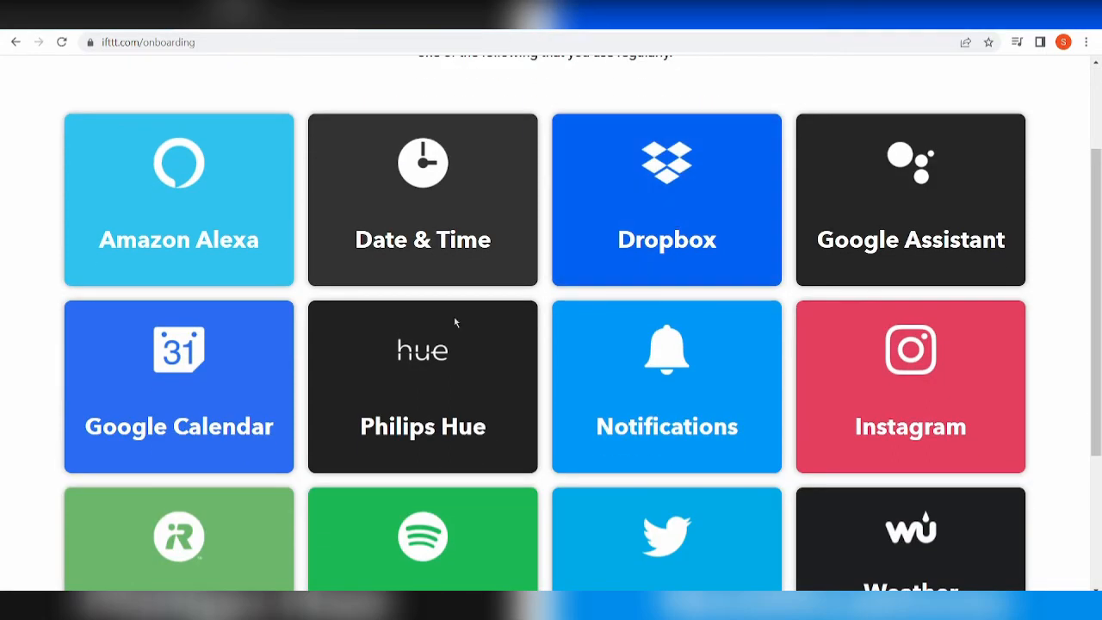
left_click(221, 447)
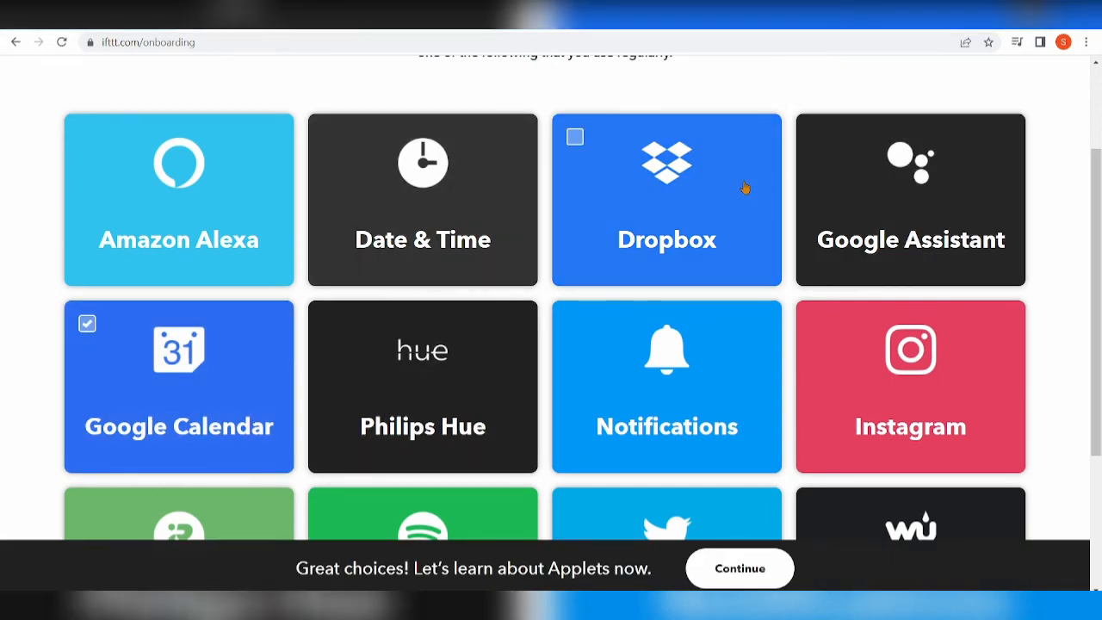
left_click(883, 167)
scroll(732, 378, "down", 1)
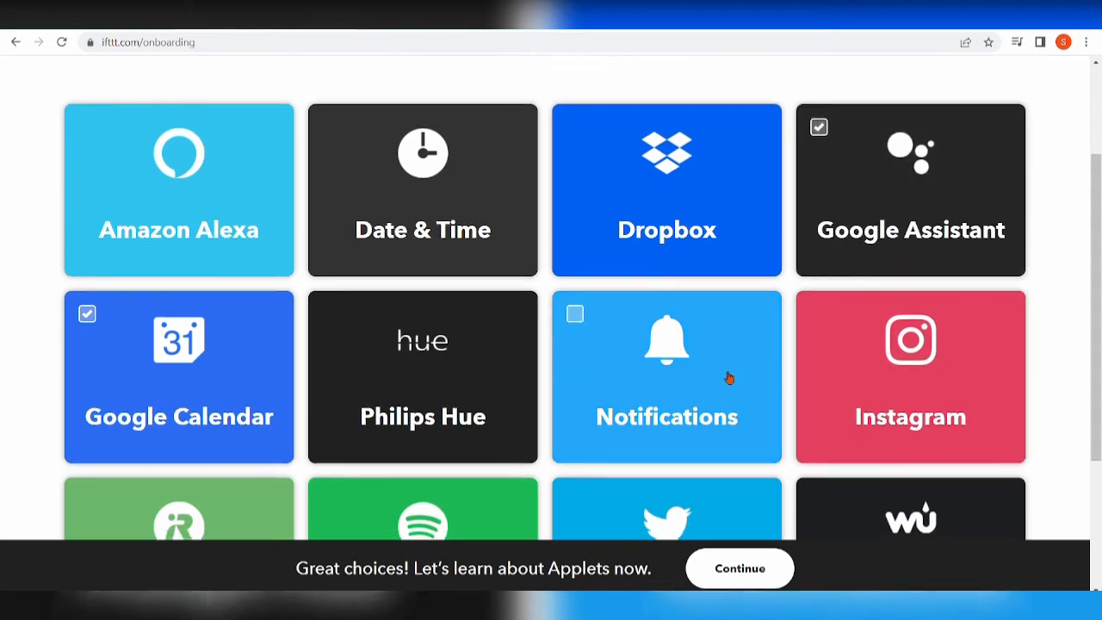
left_click(684, 375)
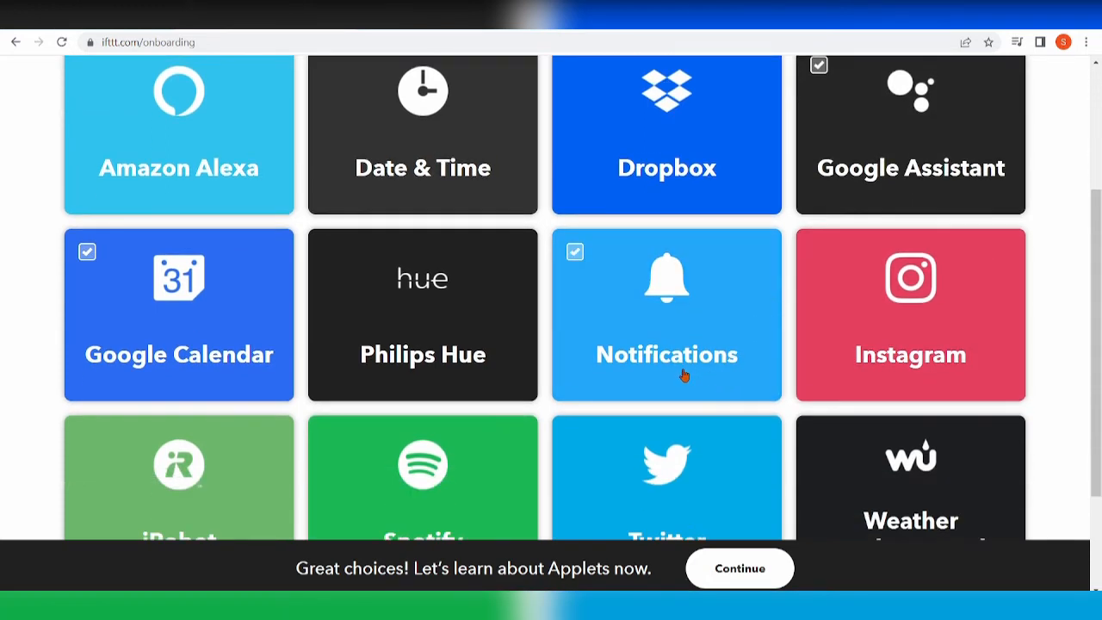
left_click(858, 323)
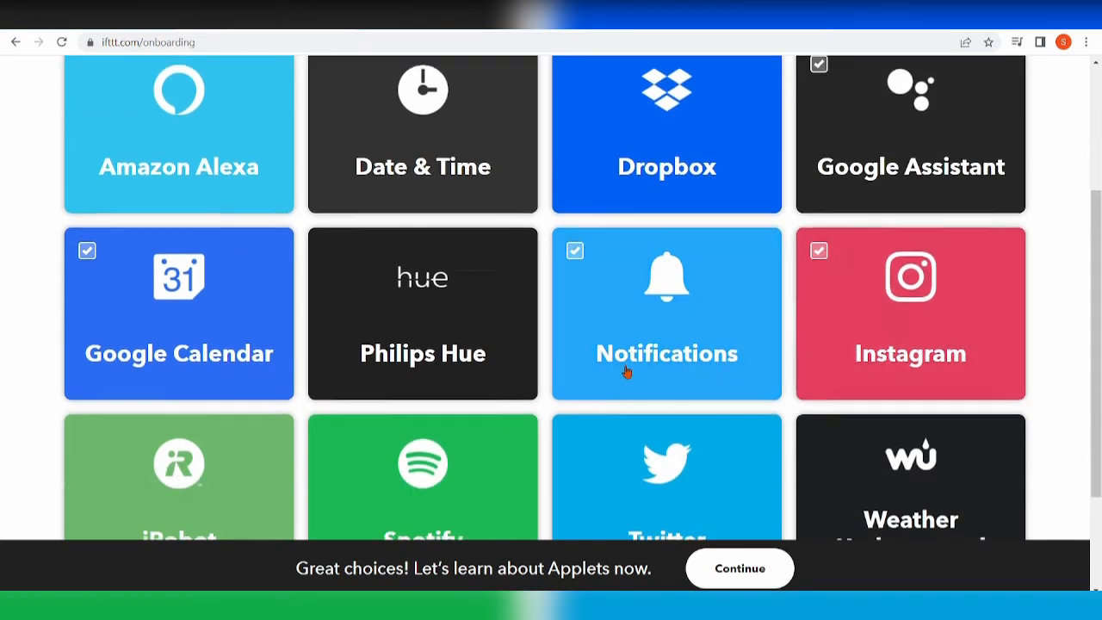
Step: Add Twitter, Spotify and iRobot to the selected services
scroll(620, 379, "down", 2)
left_click(654, 372)
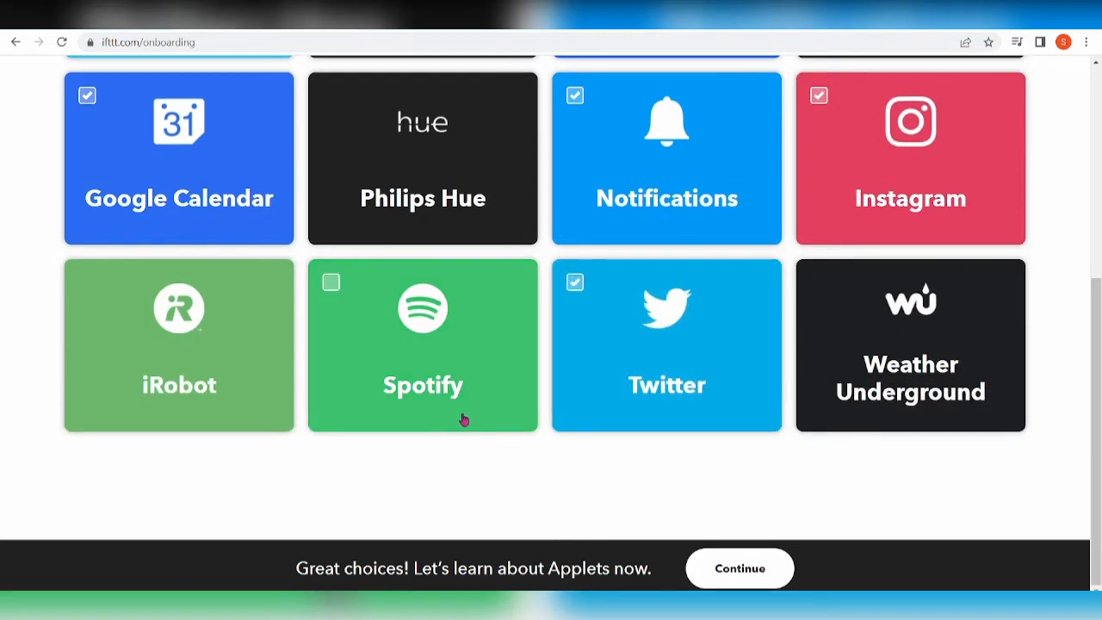
left_click(460, 419)
left_click(235, 413)
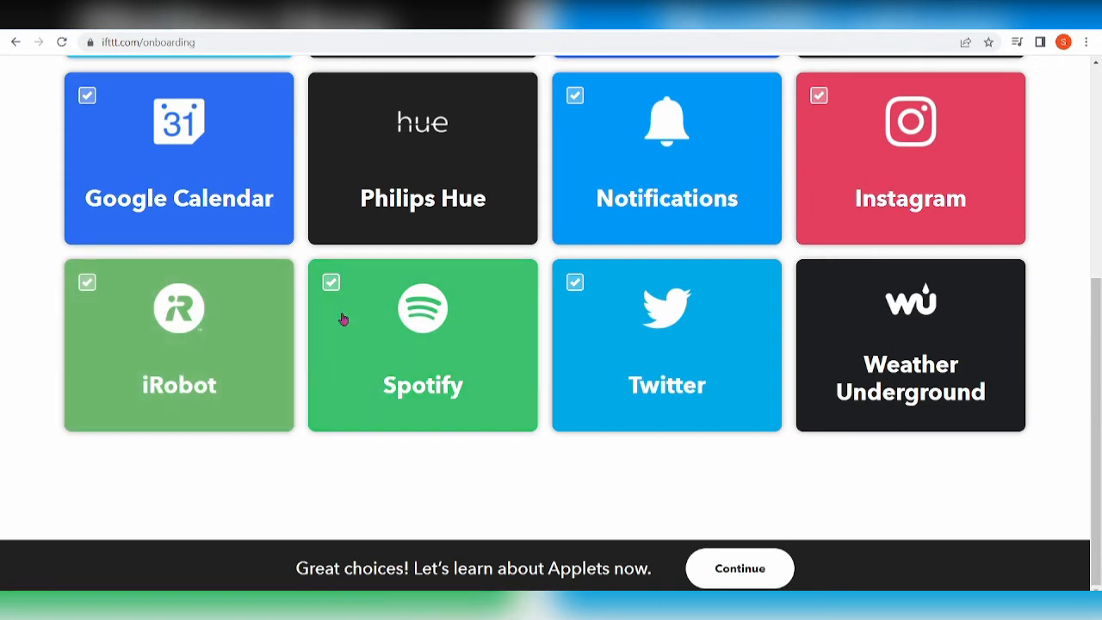
Step: Include Philips Hue, Date & Time and Amazon Alexa among the selected services
scroll(389, 327, "up", 2)
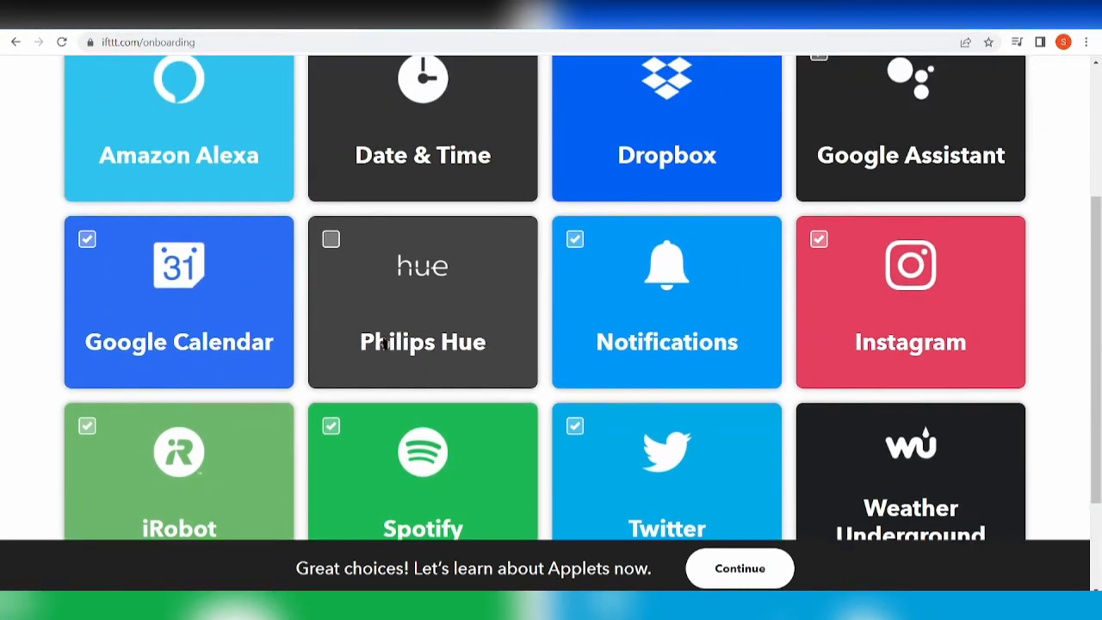
left_click(393, 334)
scroll(393, 334, "up", 1)
left_click(430, 215)
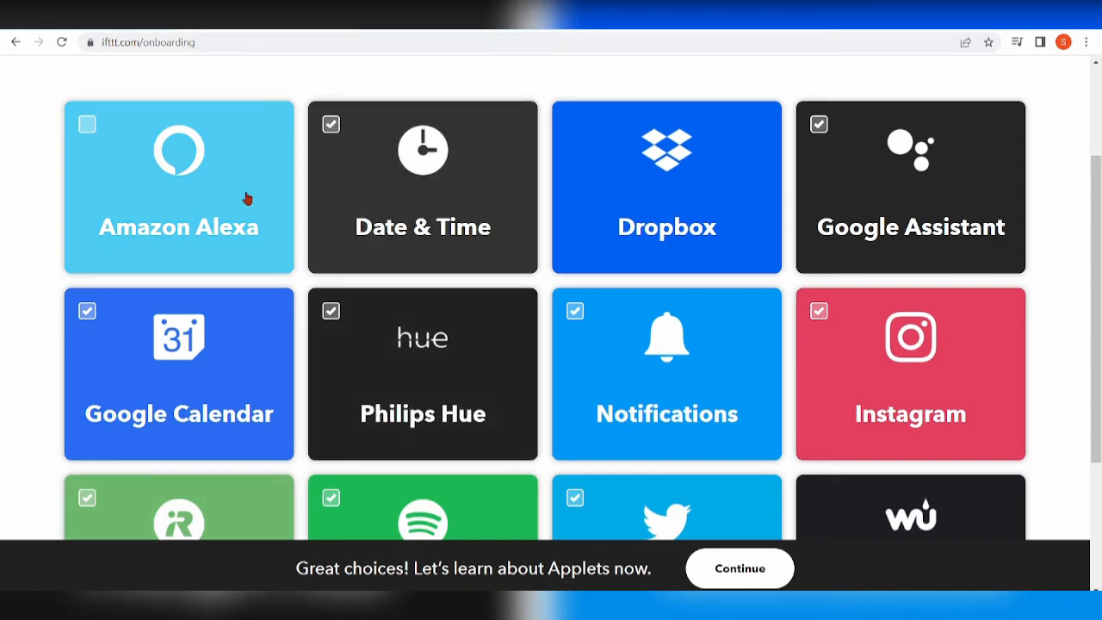
left_click(230, 227)
Step: Continue the onboarding with the chosen services and decline the 7-day Pro trial
left_click(706, 579)
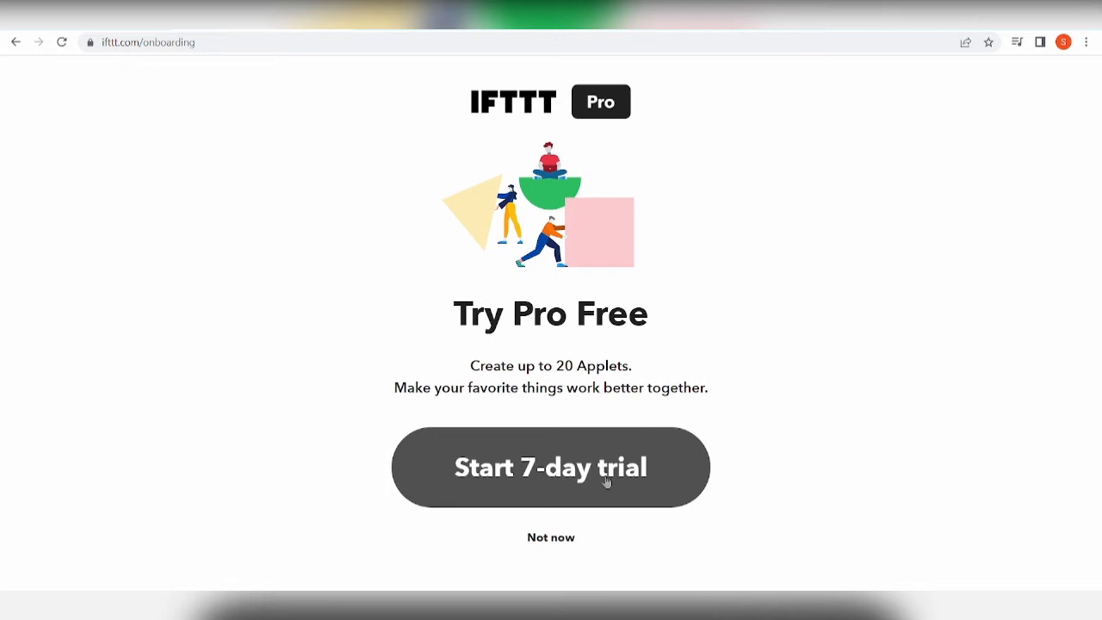
left_click(555, 541)
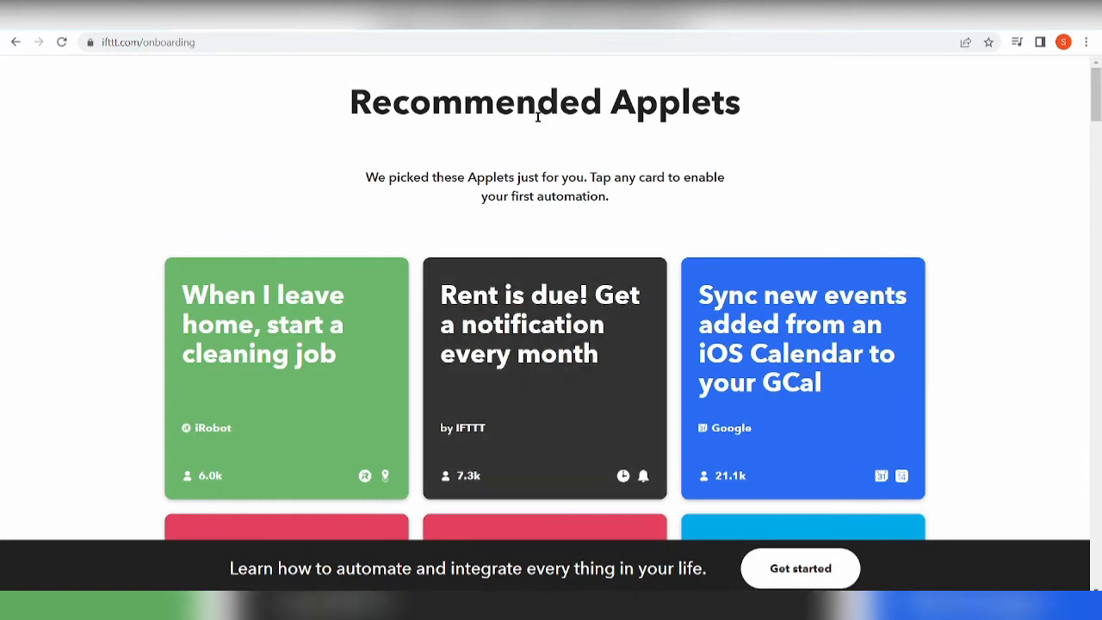
Step: Browse the Recommended Applets cards to see which automations are offered for the chosen services
scroll(518, 426, "down", 3)
scroll(519, 426, "up", 3)
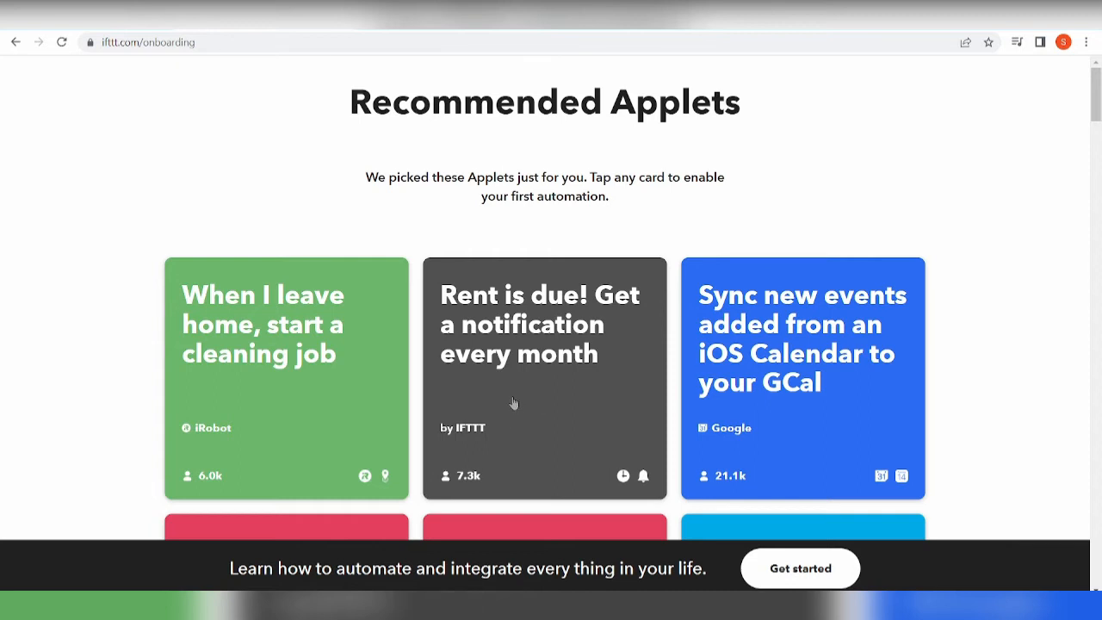
scroll(592, 373, "down", 6)
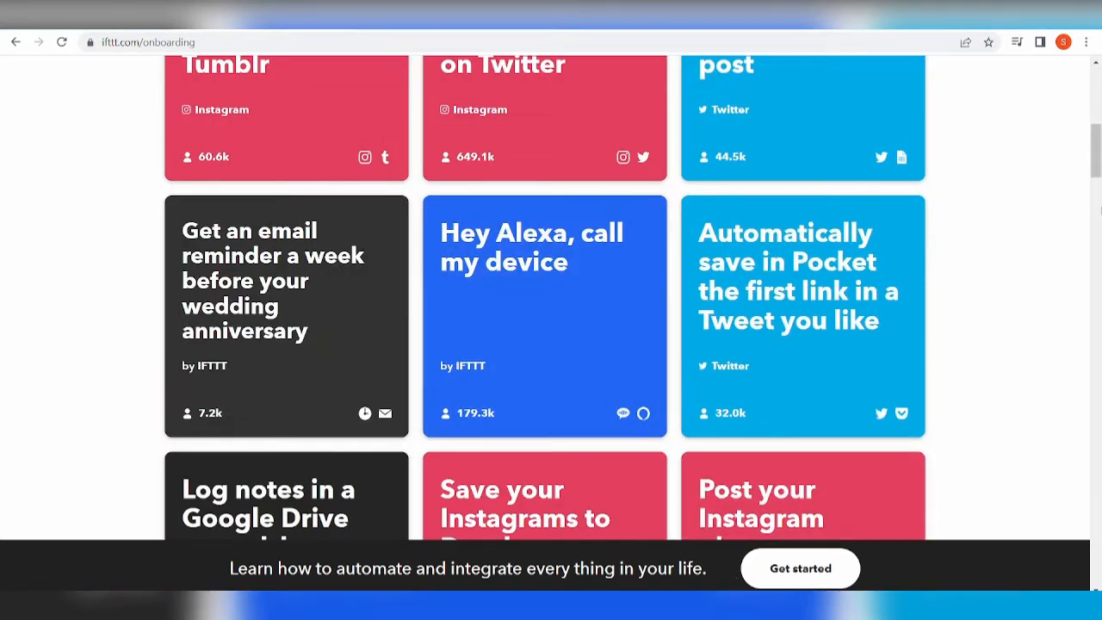
left_click_drag(1099, 172, 1100, 120)
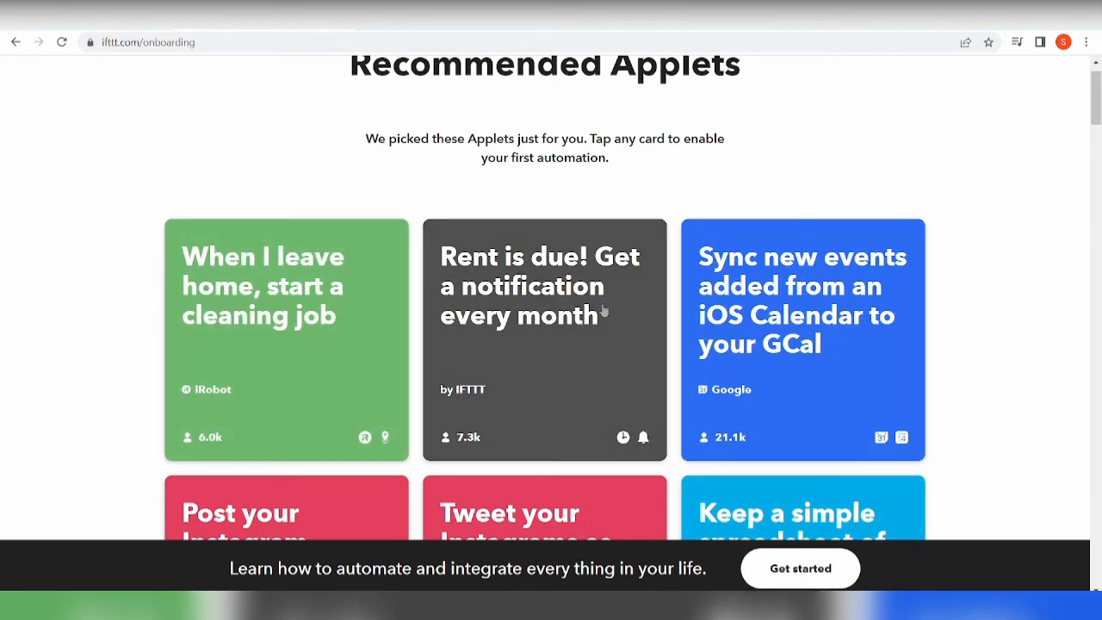
scroll(900, 361, "down", 3)
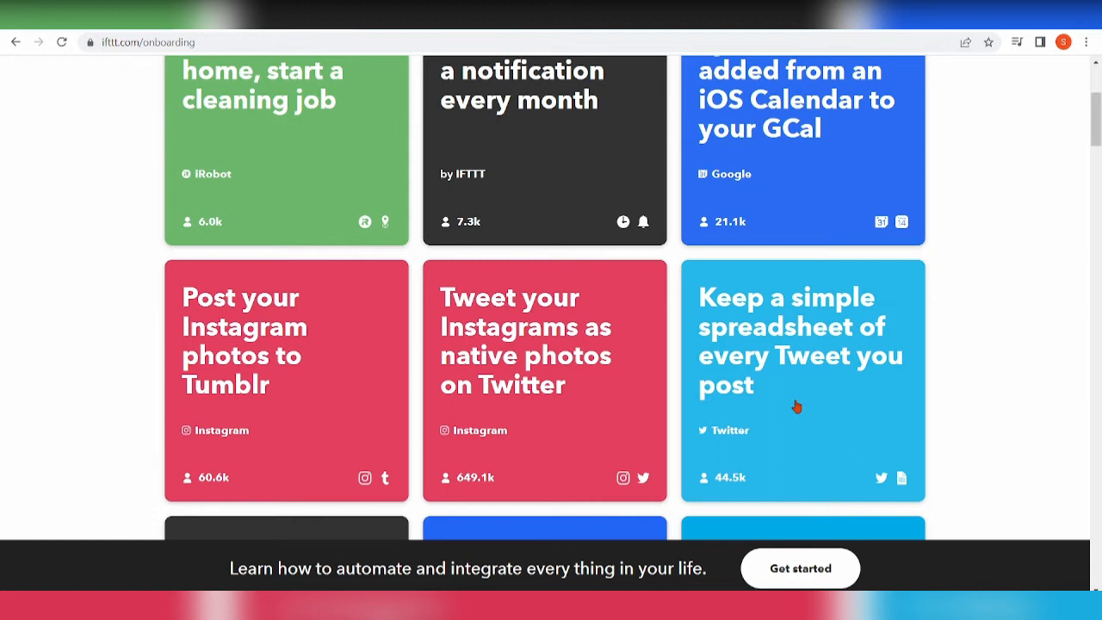
scroll(796, 406, "down", 2)
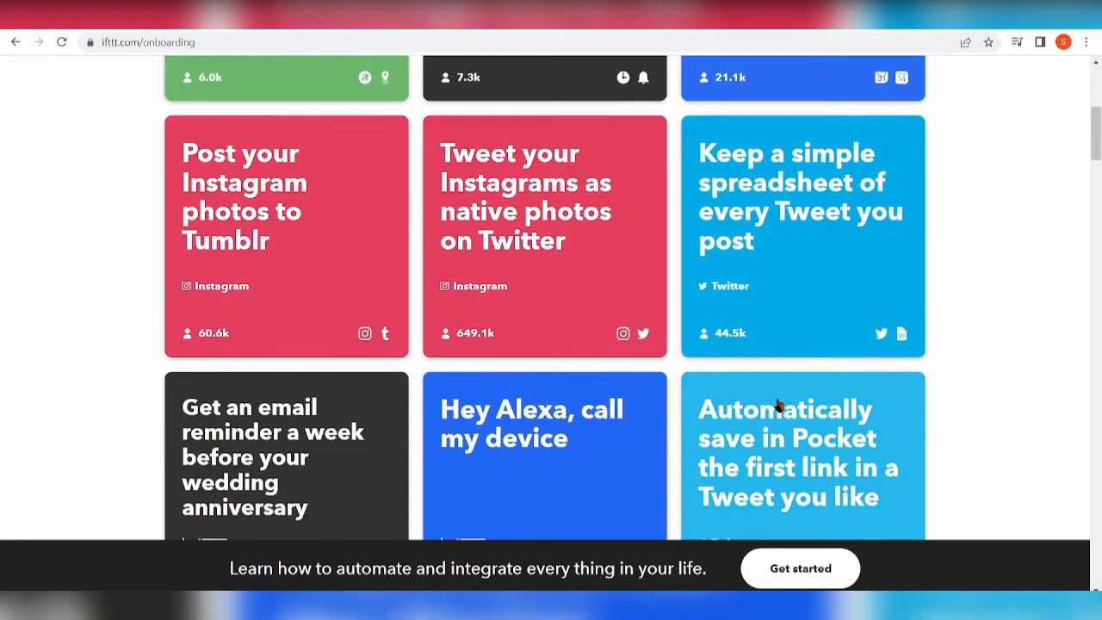
scroll(782, 404, "down", 2)
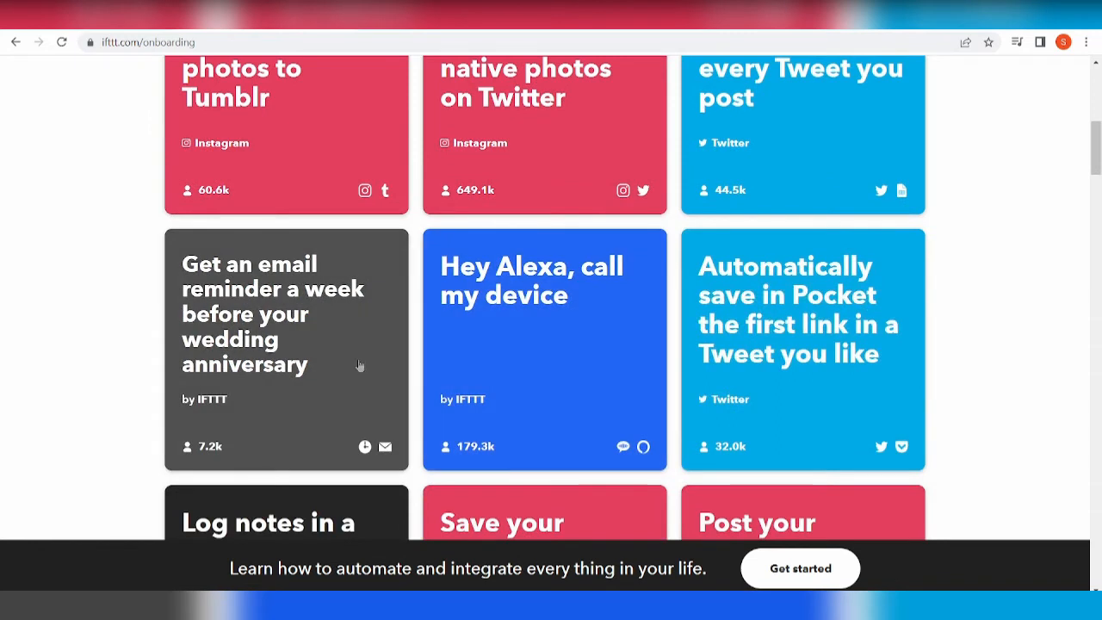
scroll(362, 371, "up", 4)
scroll(342, 425, "down", 5)
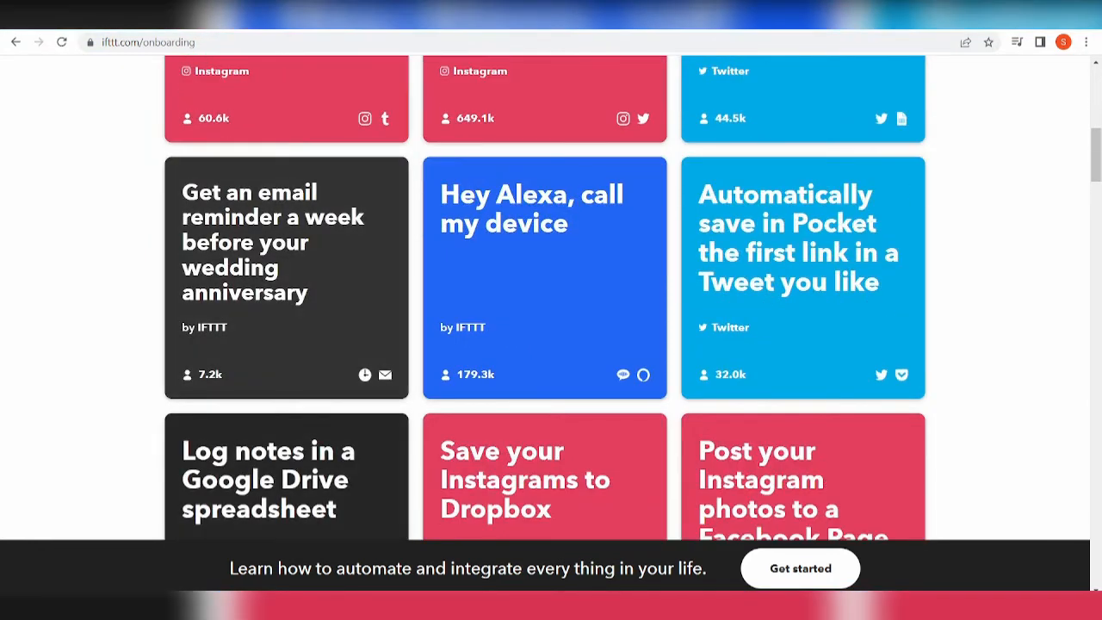
Step: Open Google Calendar in a new browser tab by searching Google for "google calendar"
left_click(373, 29)
type("goog")
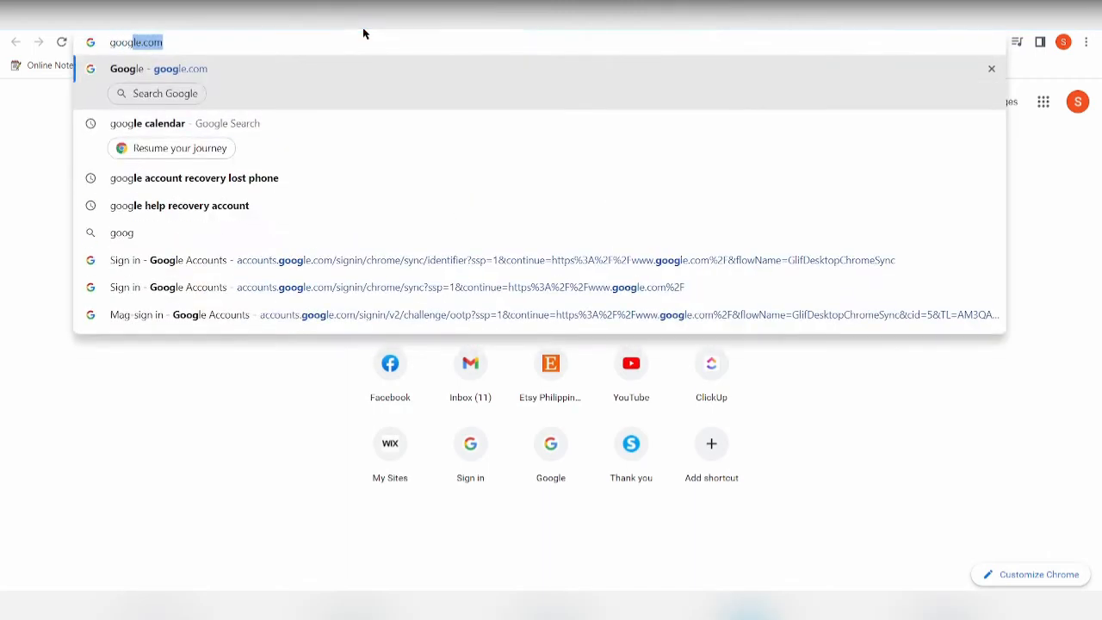
key("Return")
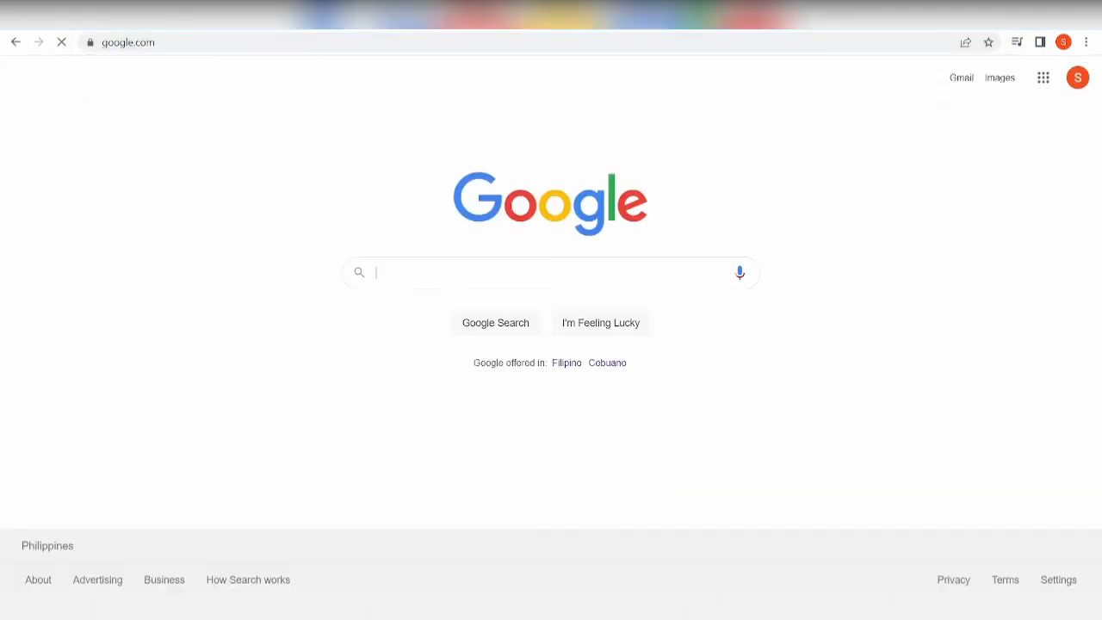
left_click(172, 38)
key("BackSpace")
type("google calendar")
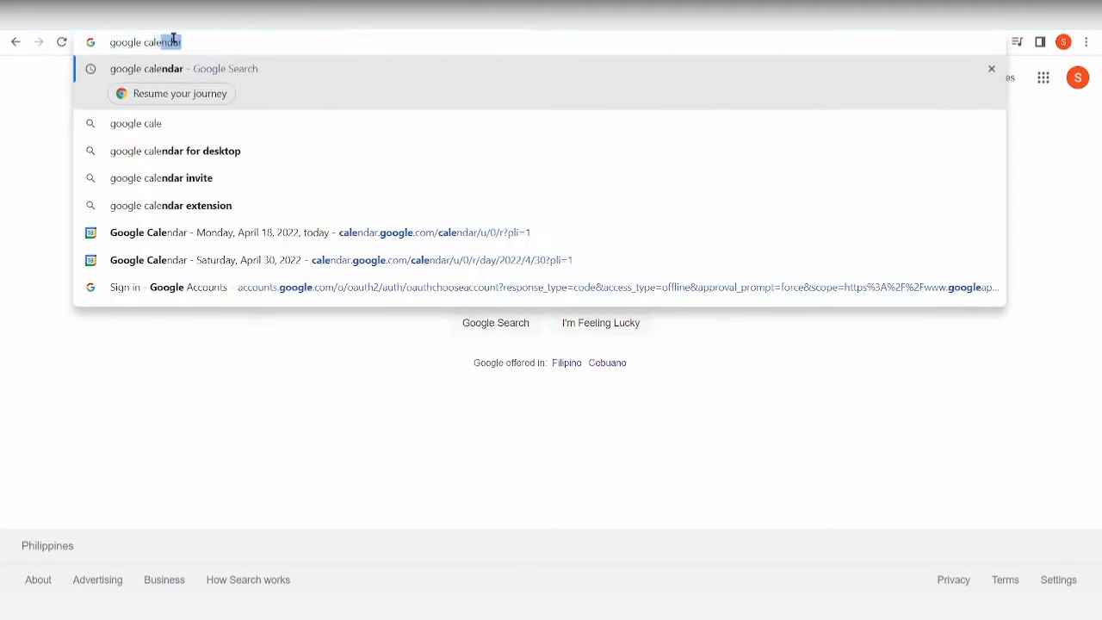
key("Return")
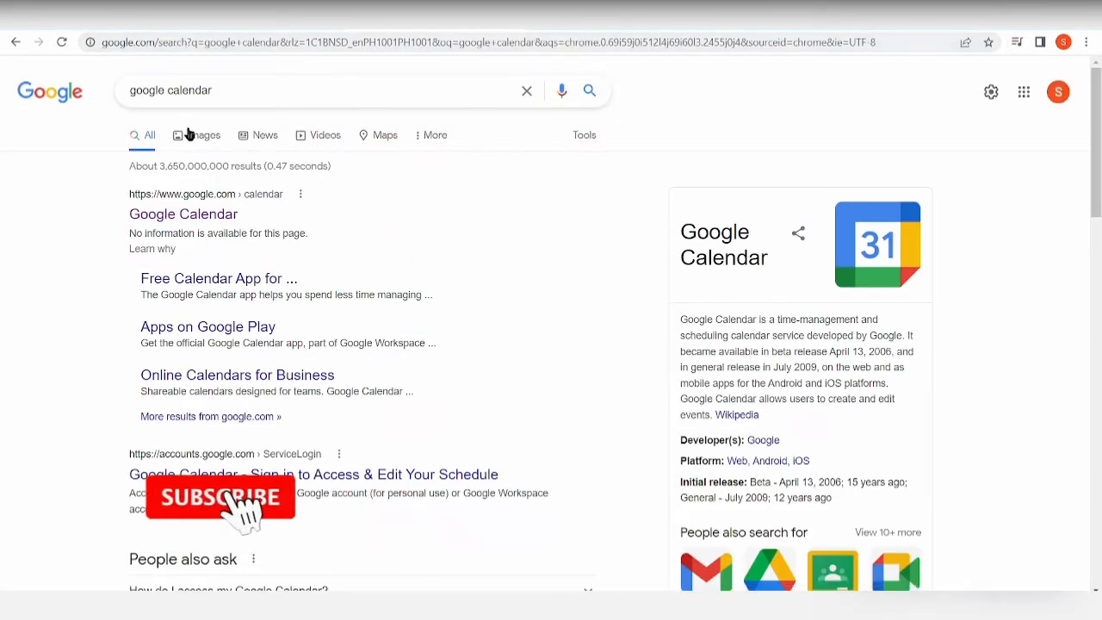
left_click(202, 221)
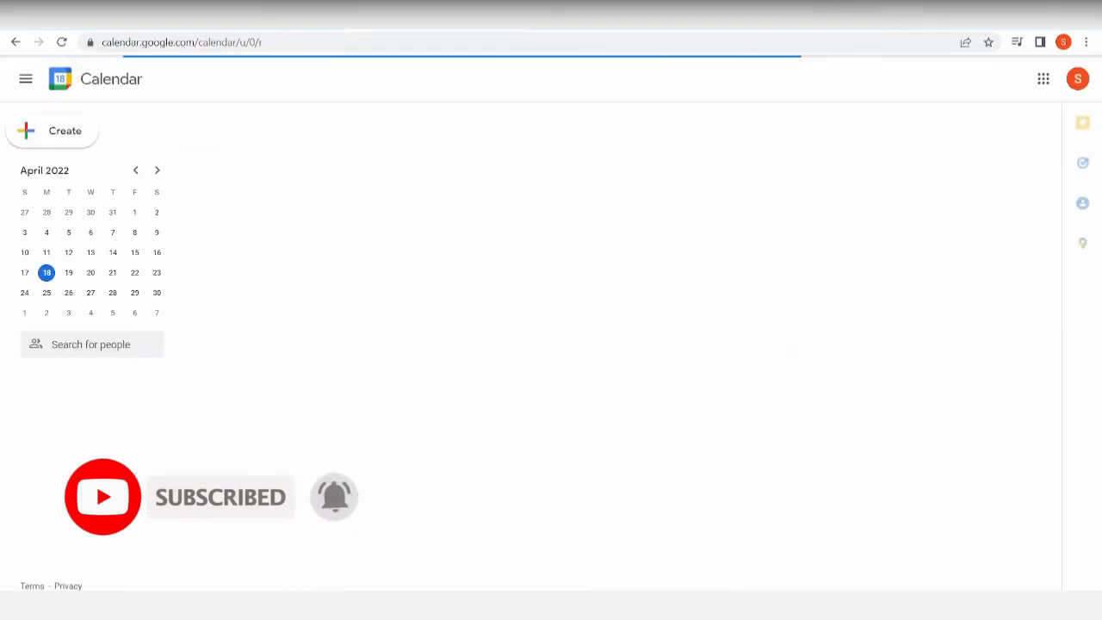
Step: View April 30, 2022, move on to May 1, 2022, and check the Labor Day entry's details before closing them
left_click(156, 293)
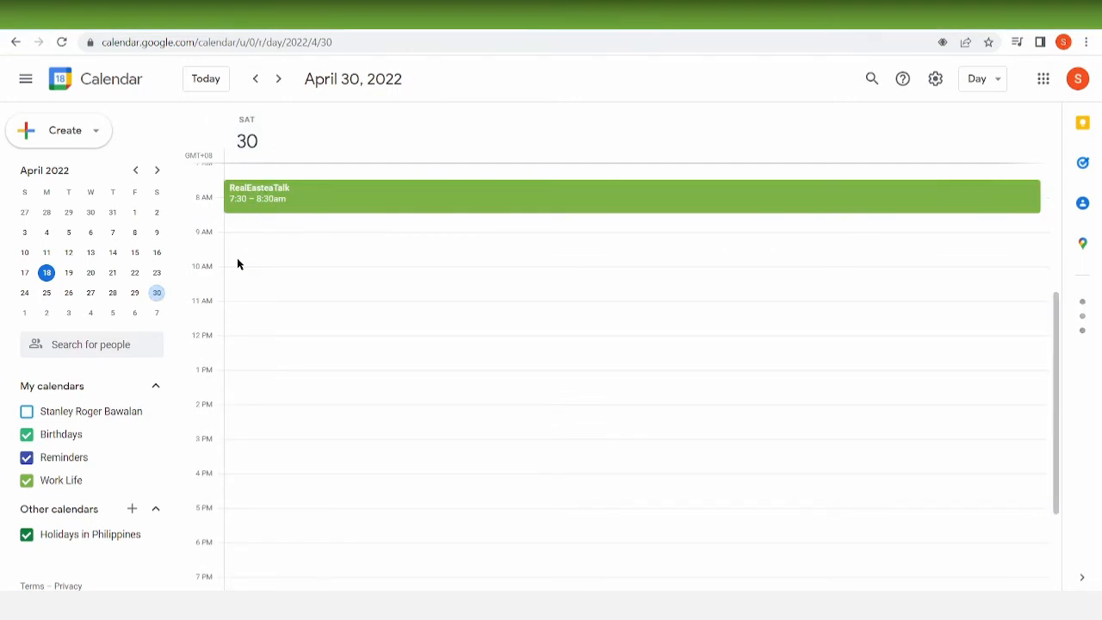
left_click(26, 312)
scroll(278, 229, "up", 2)
left_click(267, 172)
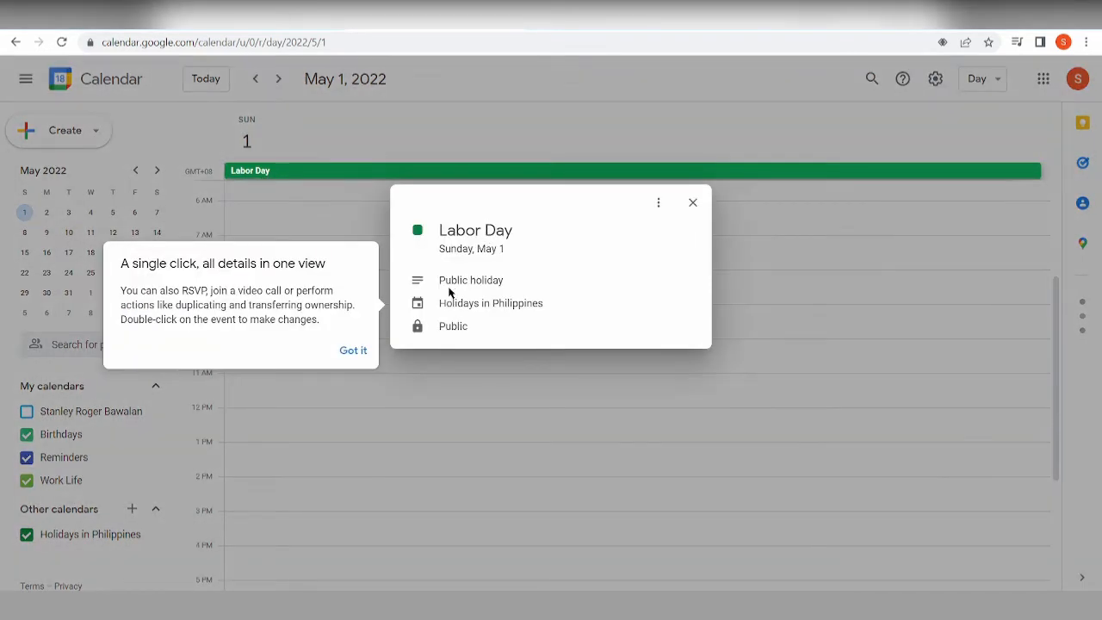
left_click(359, 350)
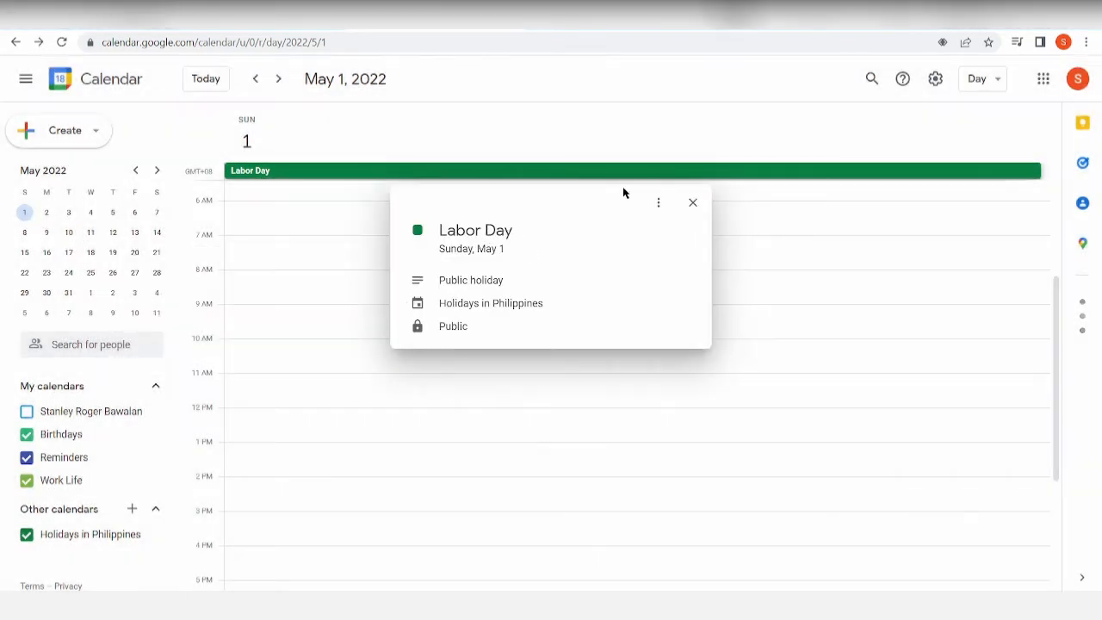
left_click(241, 184)
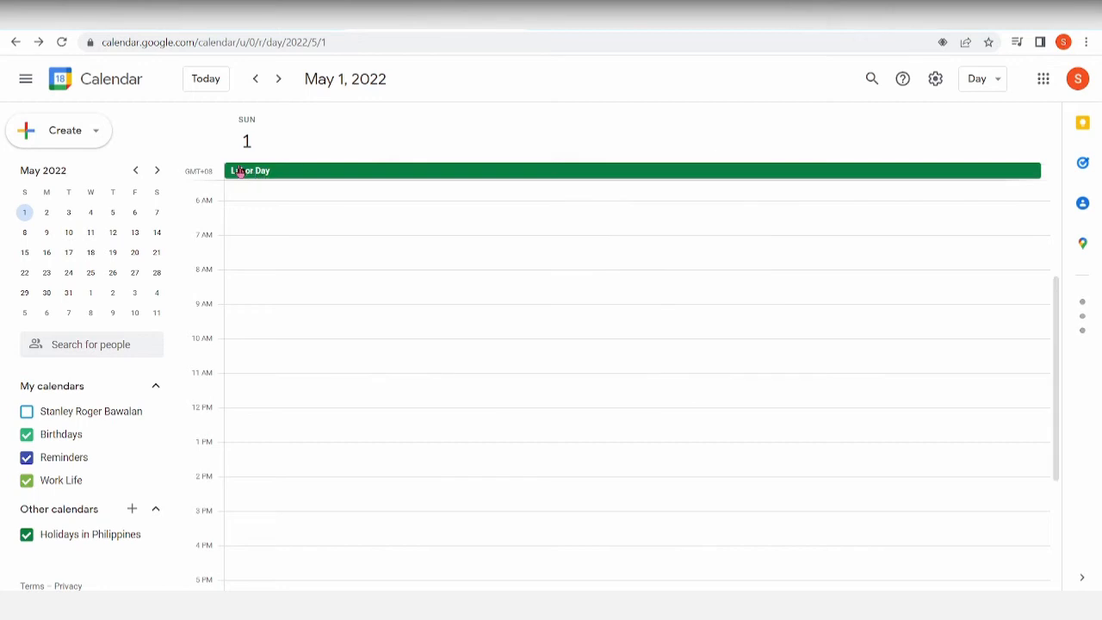
Step: Start a new calendar event on May 1, 2022 titled "Wedding Anniversary", keeping its type as Event
left_click(97, 130)
left_click(77, 180)
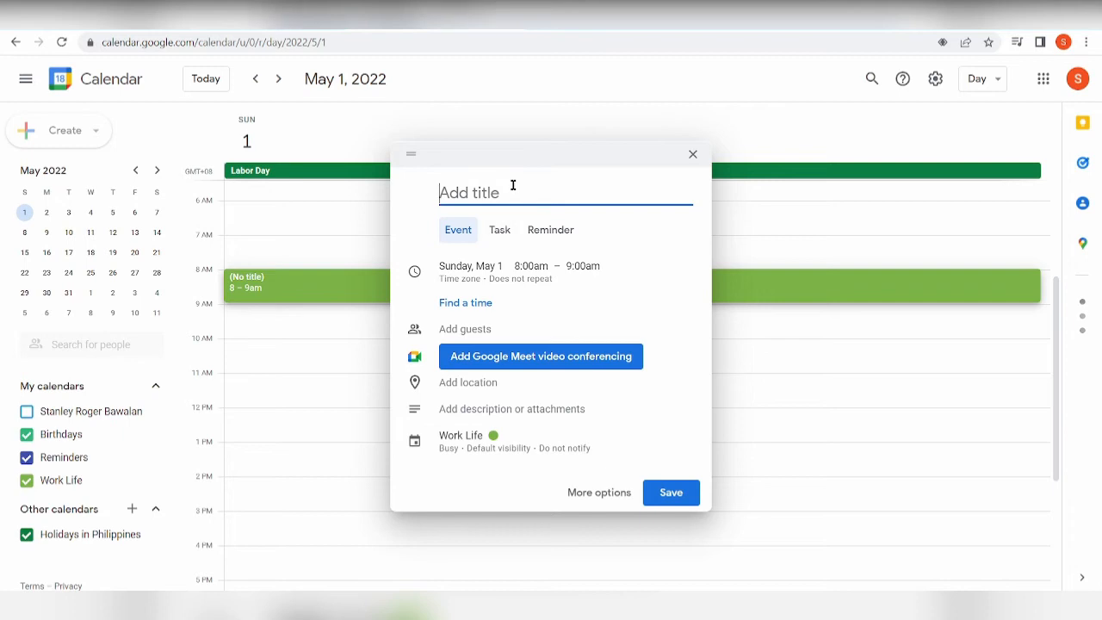
type("Wedding ")
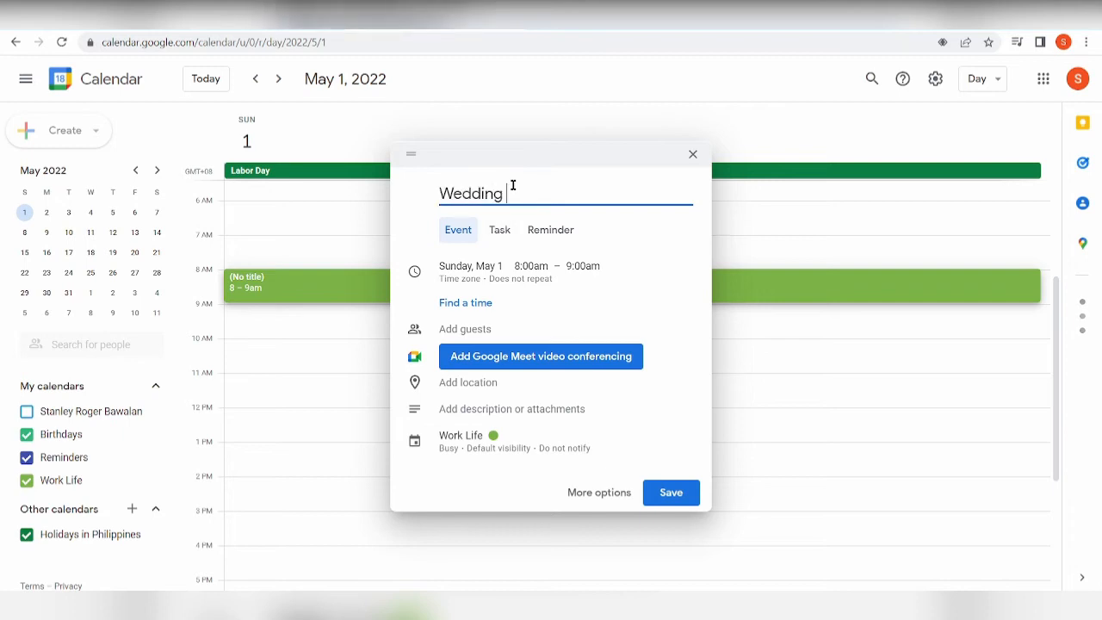
type("Anniversary")
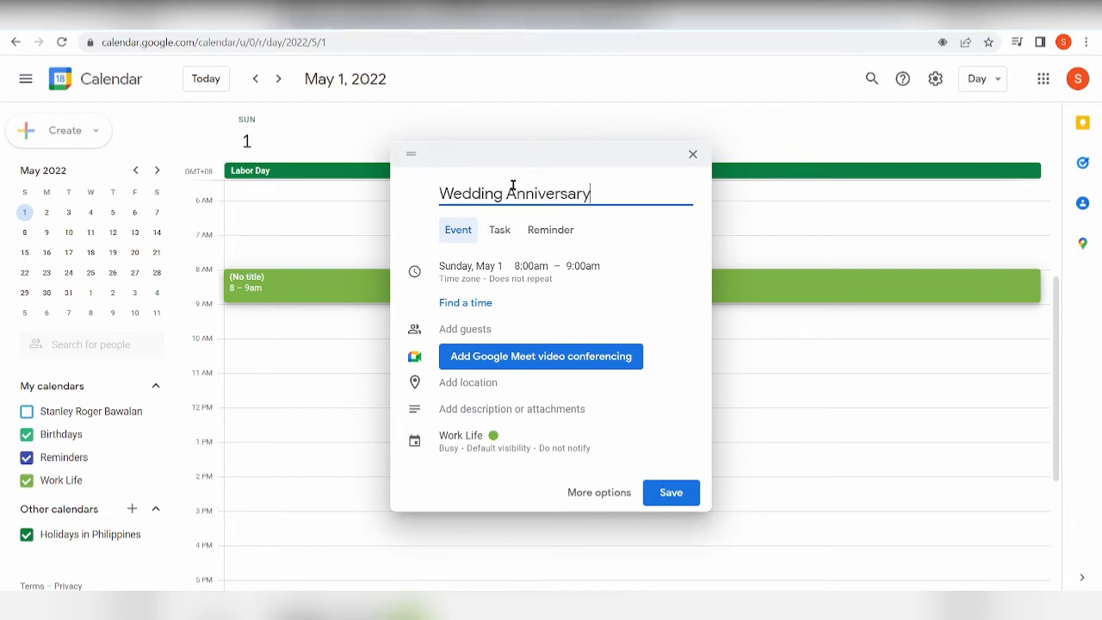
left_click(508, 233)
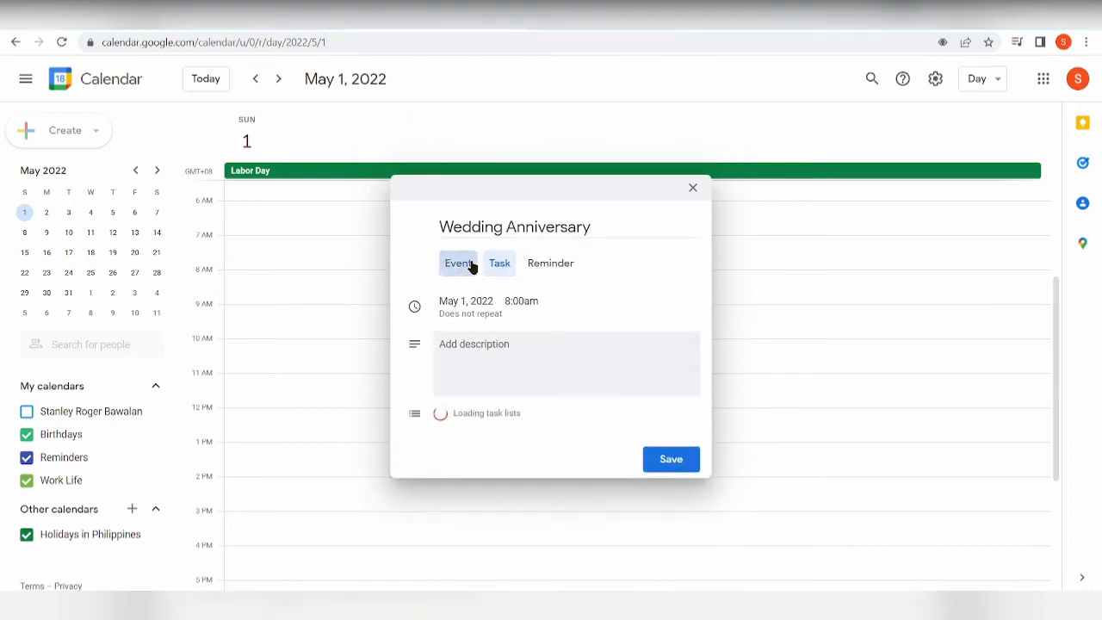
left_click(469, 263)
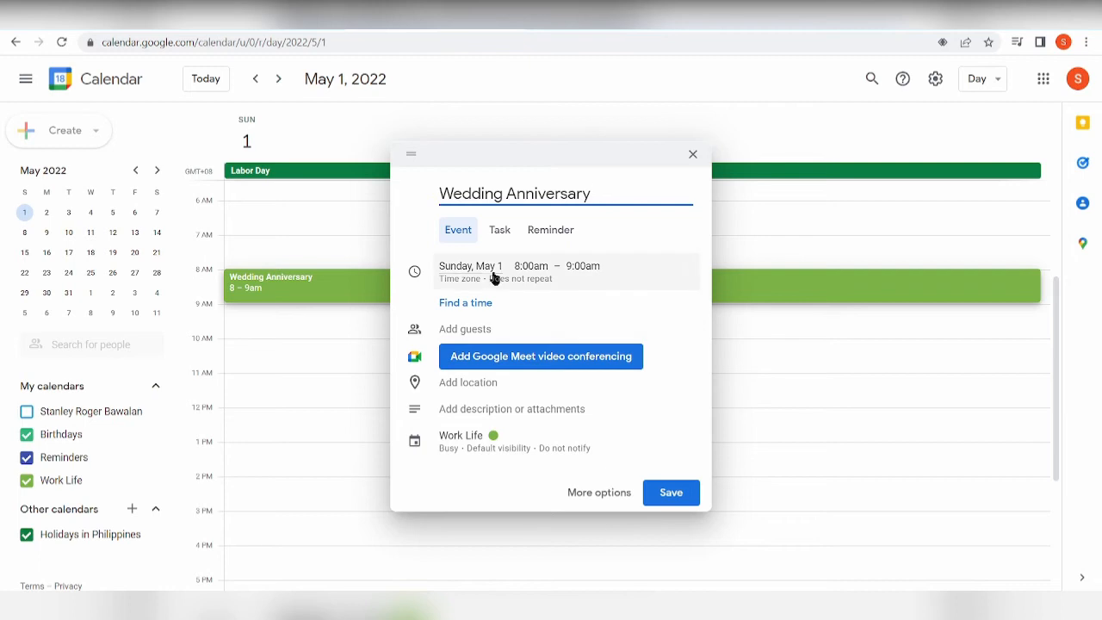
Step: Make the Wedding Anniversary event all-day on Sunday, May 1 and save it
left_click(465, 267)
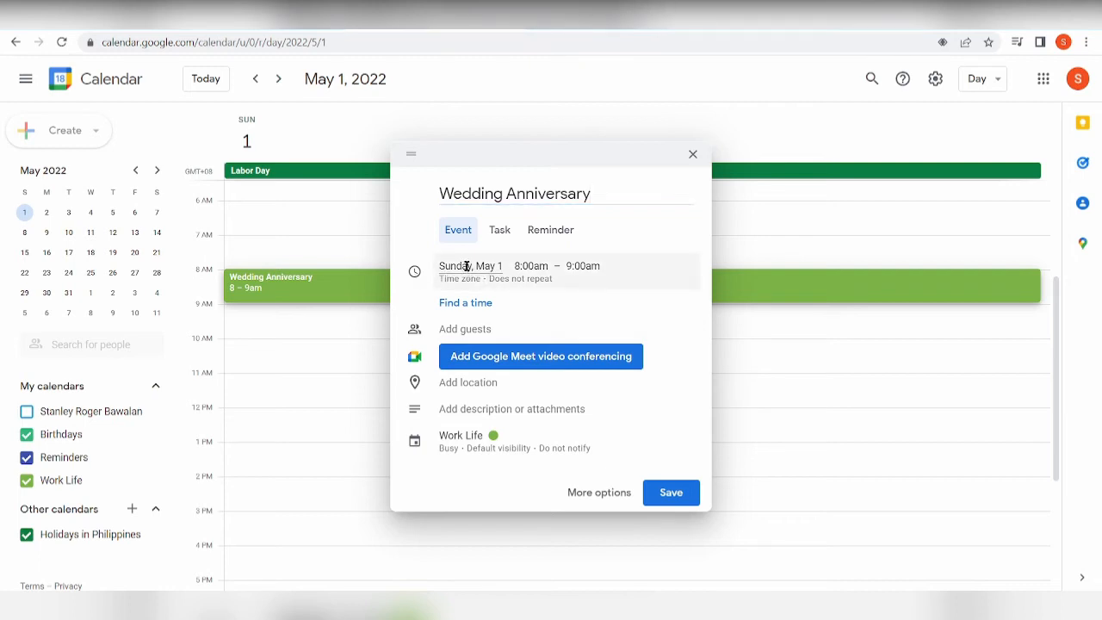
left_click(434, 304)
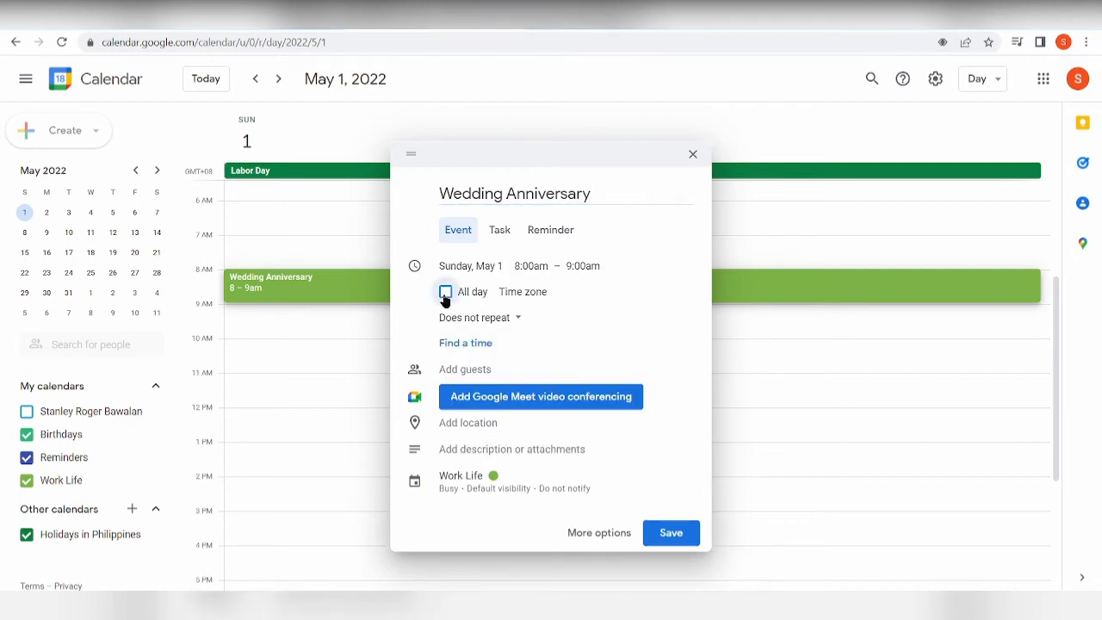
left_click(445, 292)
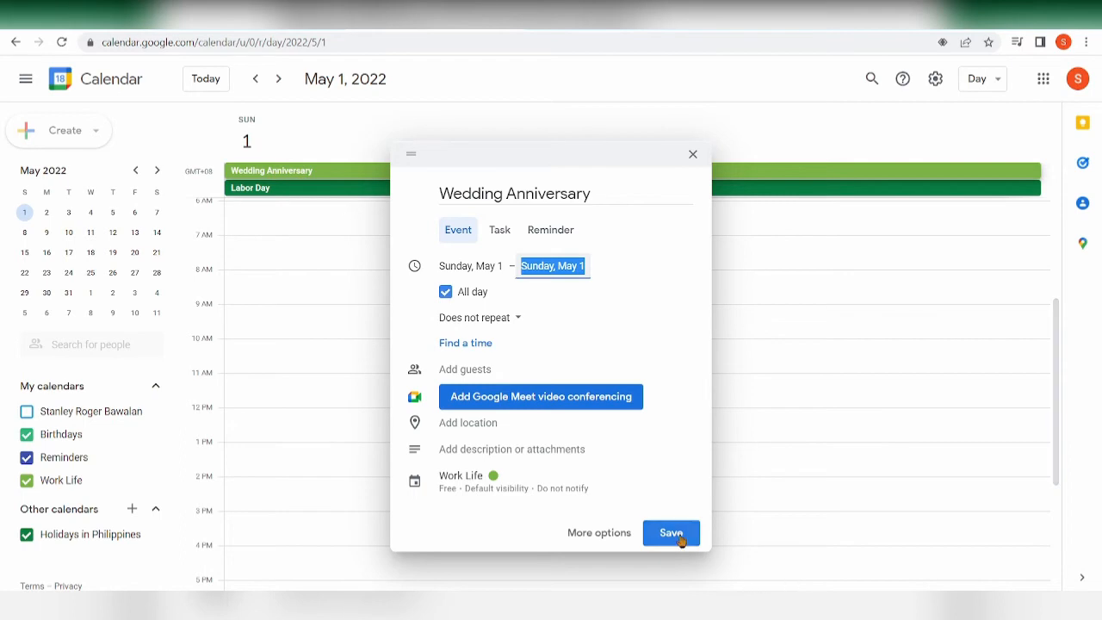
left_click(680, 533)
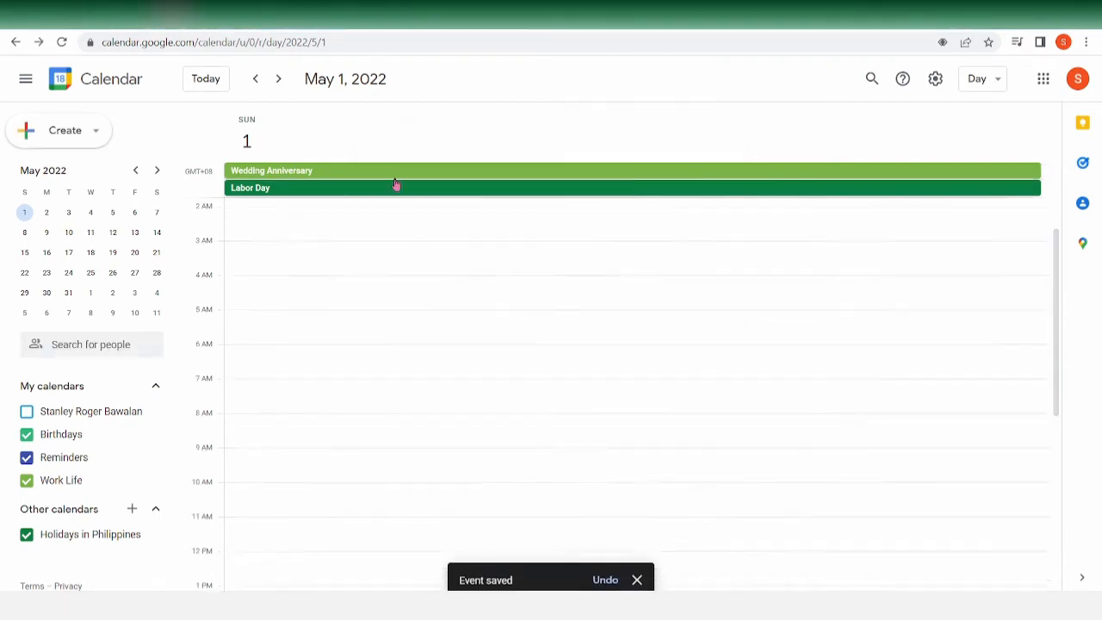
left_click(383, 172)
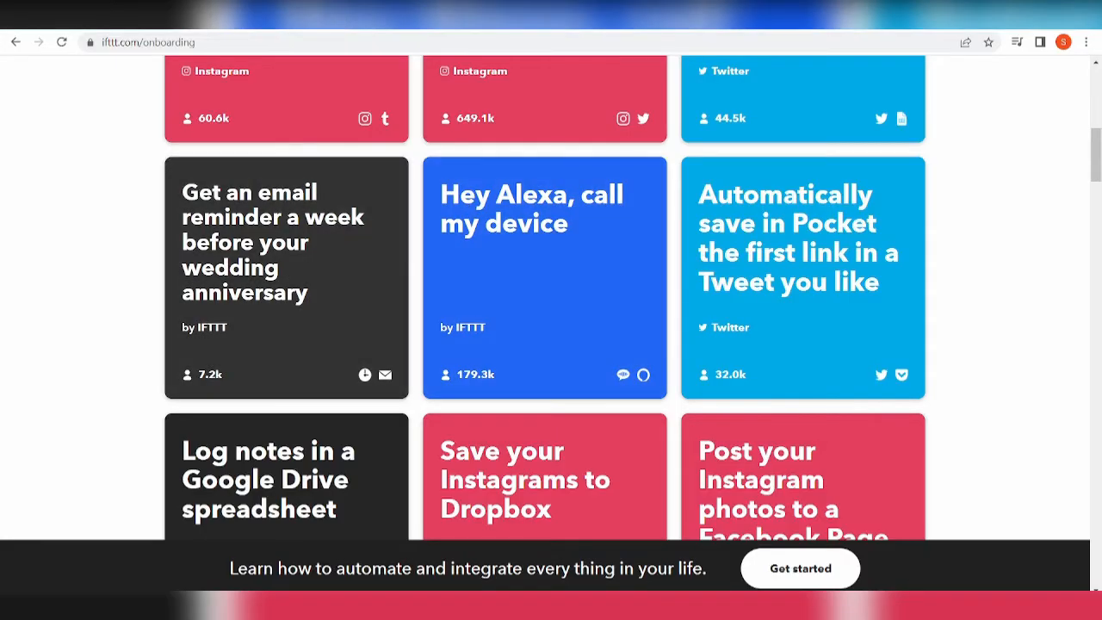
Step: Open IFTTT's wedding anniversary email reminder applet and connect Date & Time with the (GMT+07:00) Bangkok time zone
left_click(377, 342)
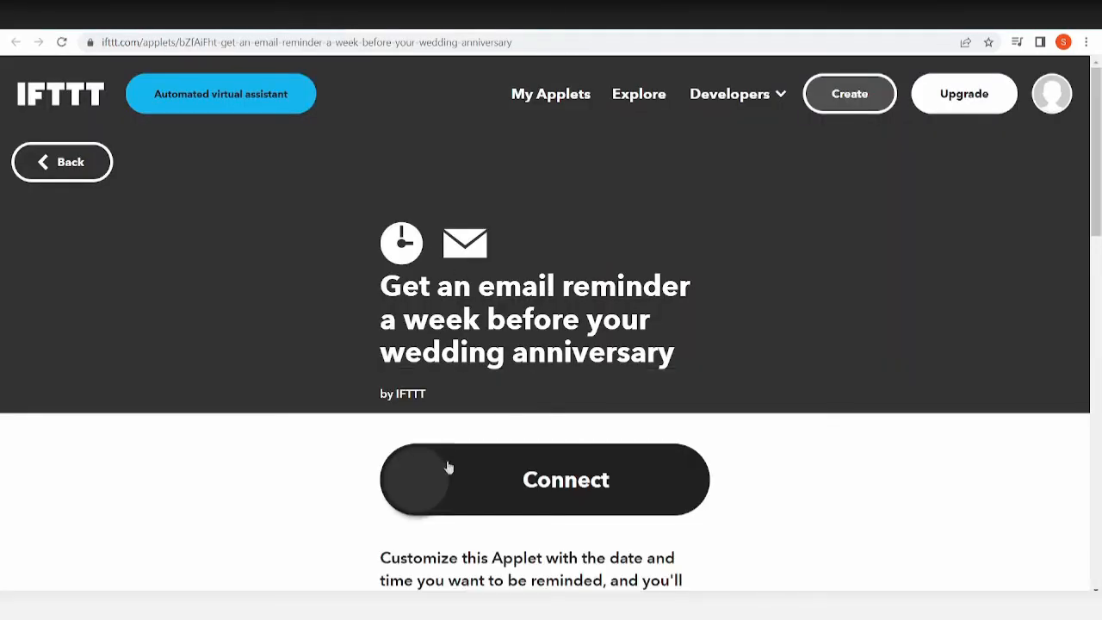
scroll(447, 464, "down", 1)
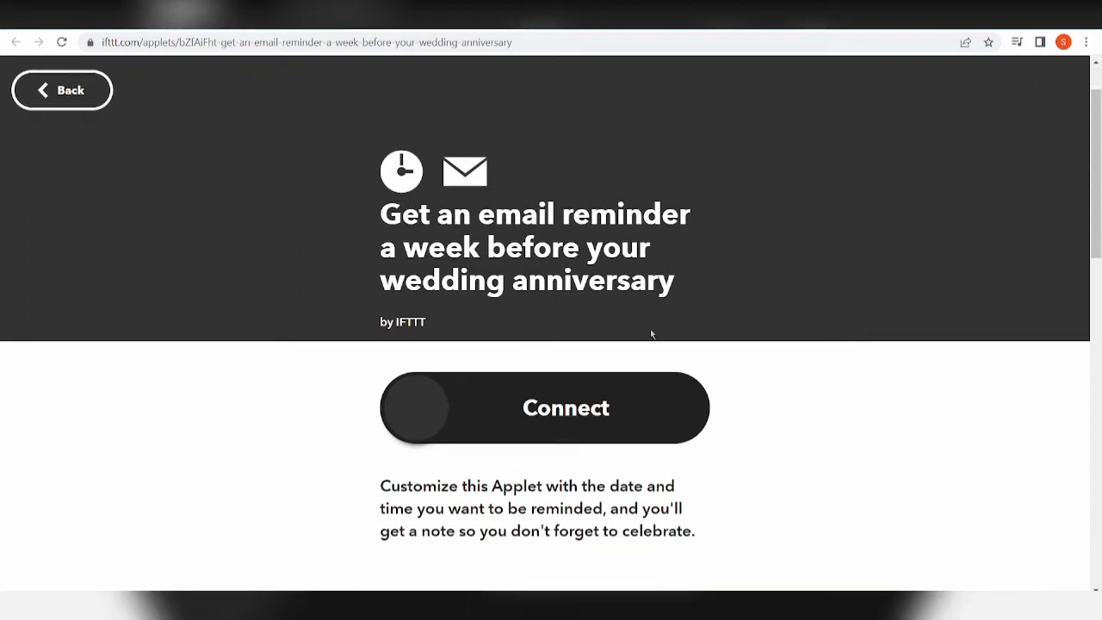
left_click(508, 413)
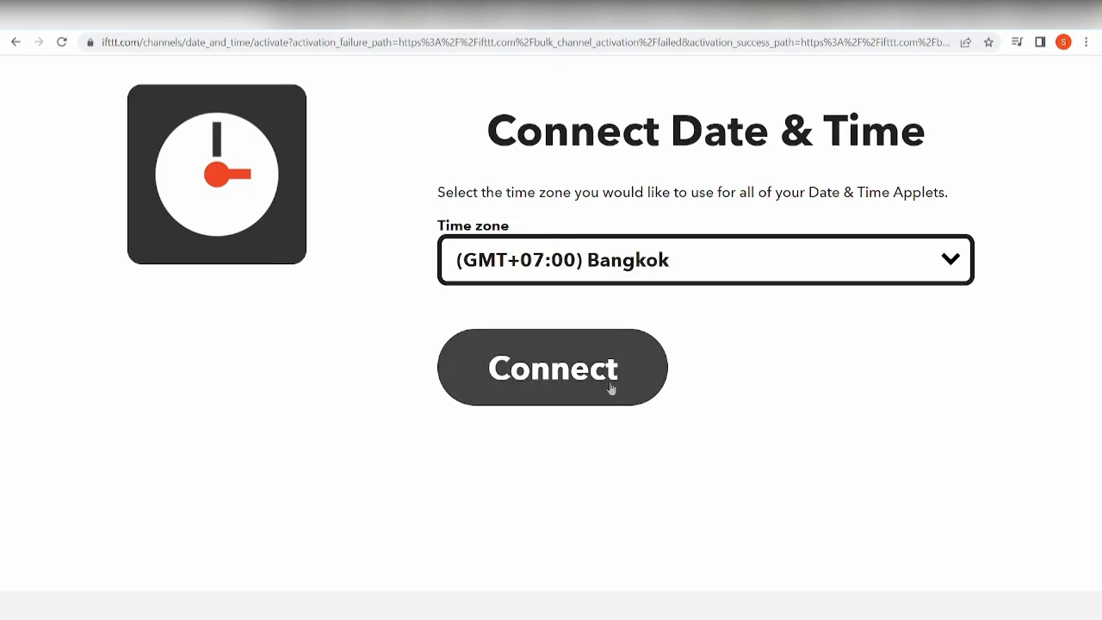
left_click(610, 391)
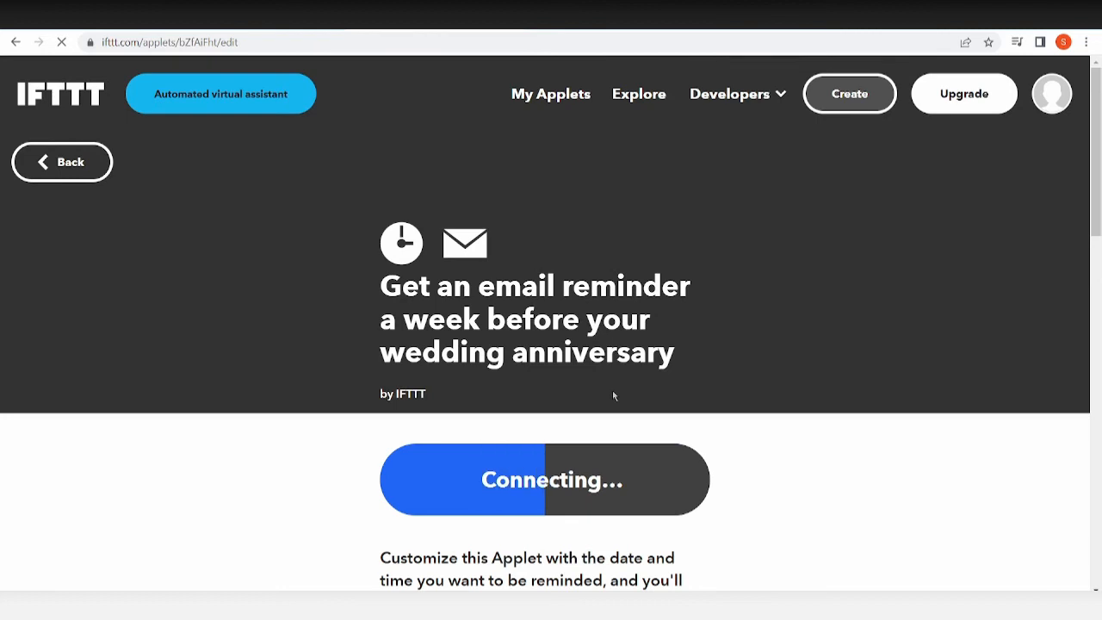
Step: Look through the reminder applet's settings, try May as the trigger month, and leave without saving
scroll(613, 394, "down", 4)
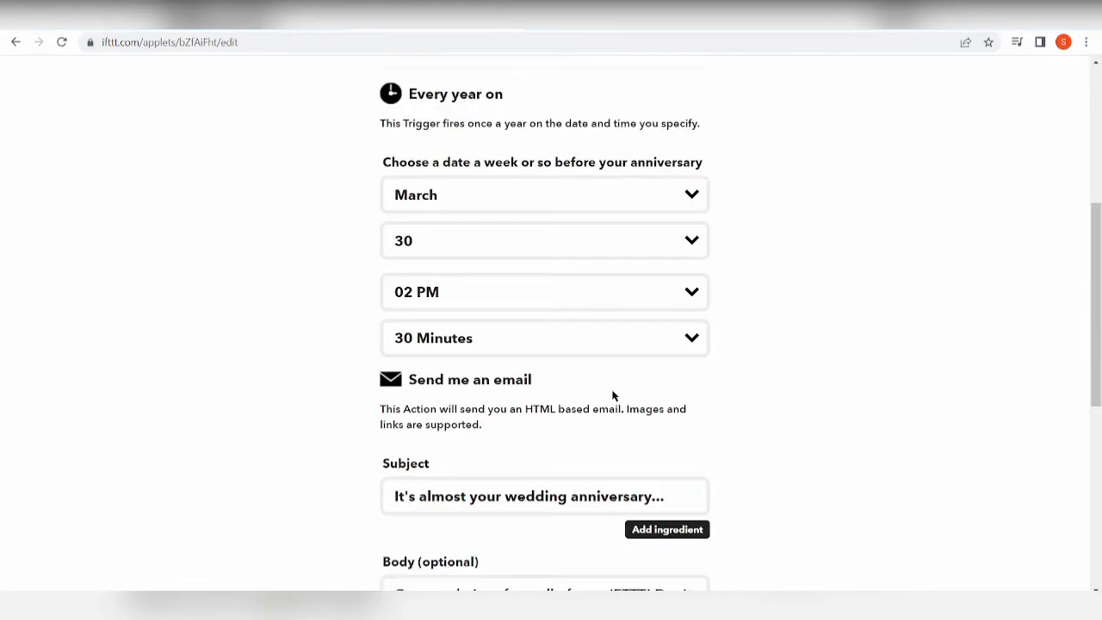
scroll(613, 395, "up", 4)
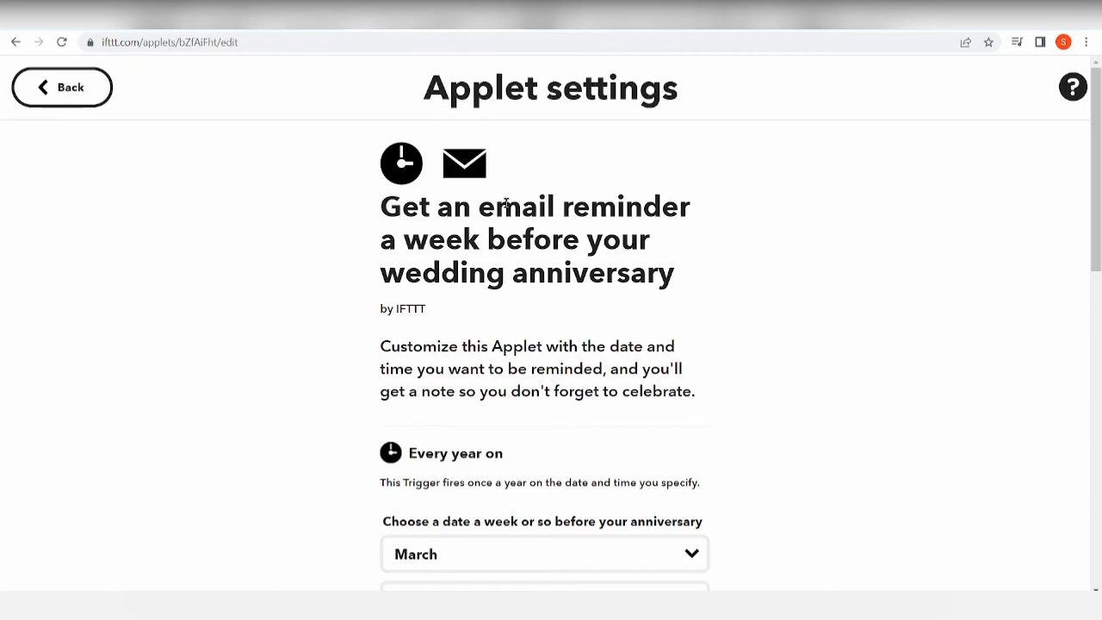
scroll(506, 204, "down", 2)
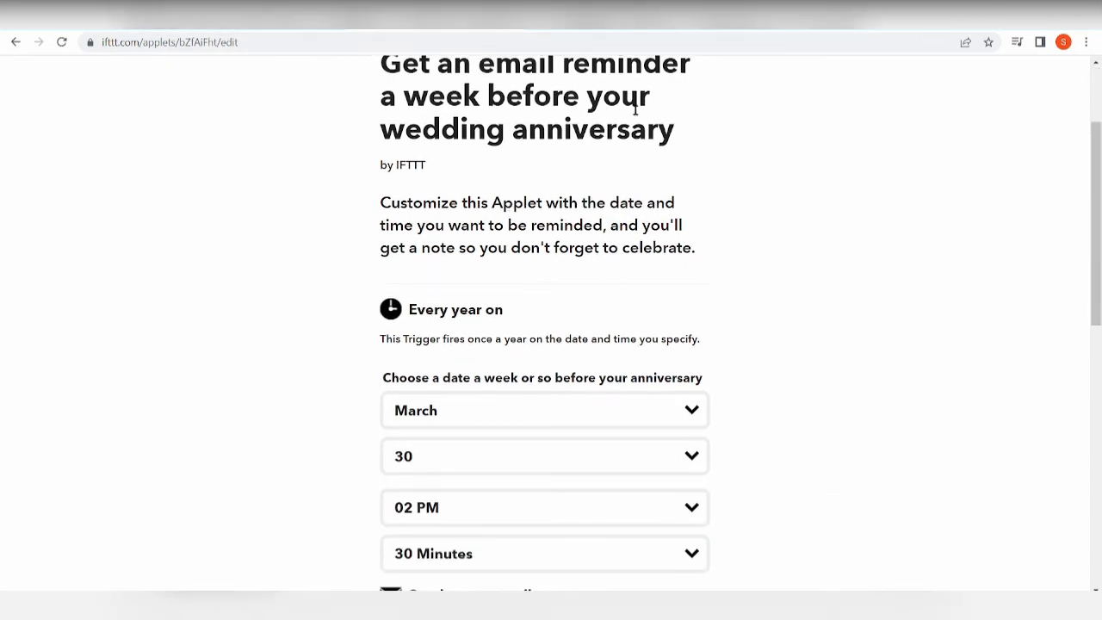
scroll(618, 428, "down", 2)
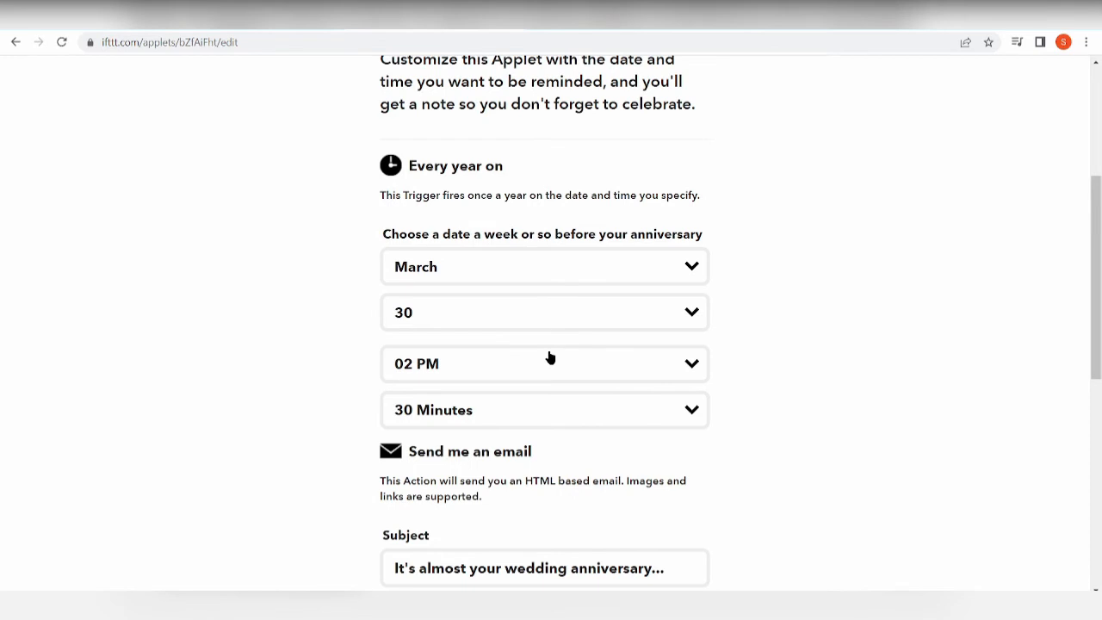
scroll(551, 357, "down", 3)
scroll(551, 357, "up", 3)
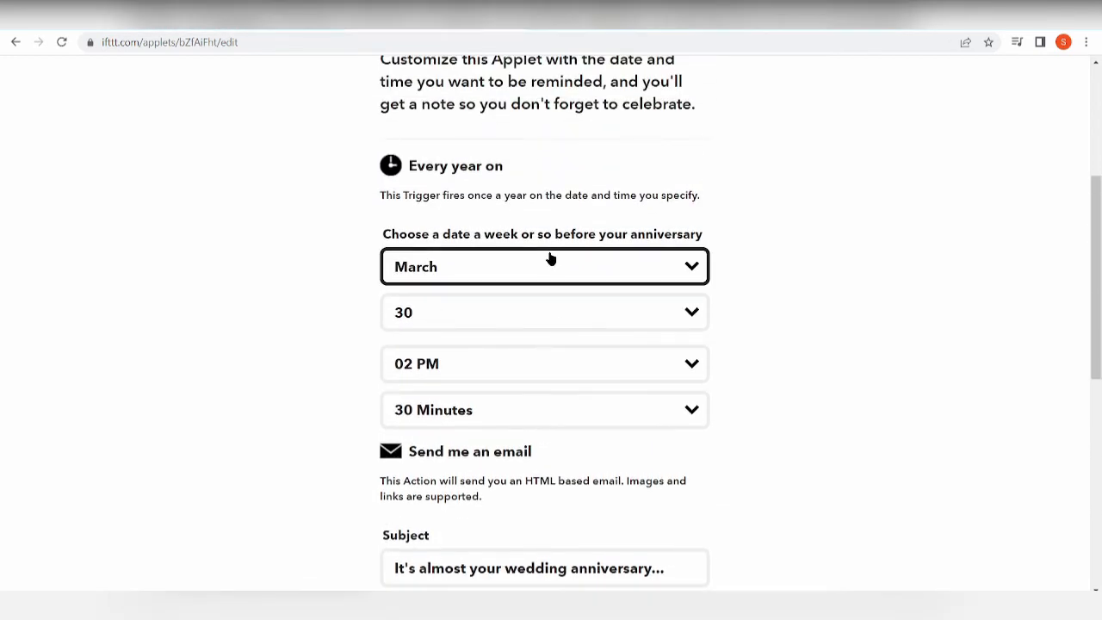
left_click(452, 366)
scroll(546, 419, "down", 2)
scroll(412, 200, "up", 5)
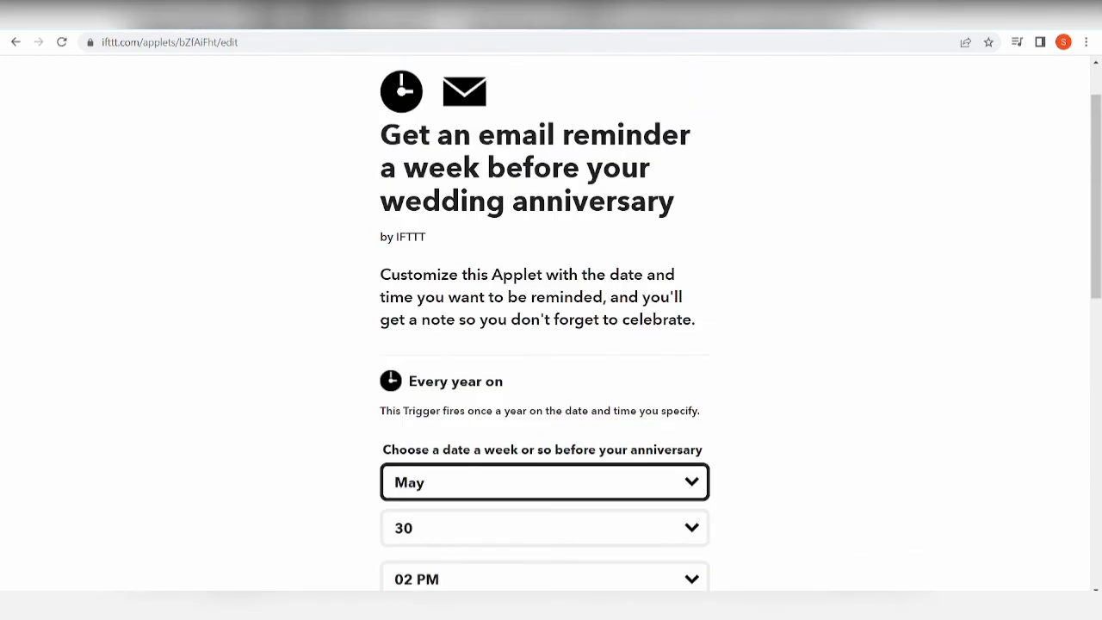
left_click(9, 47)
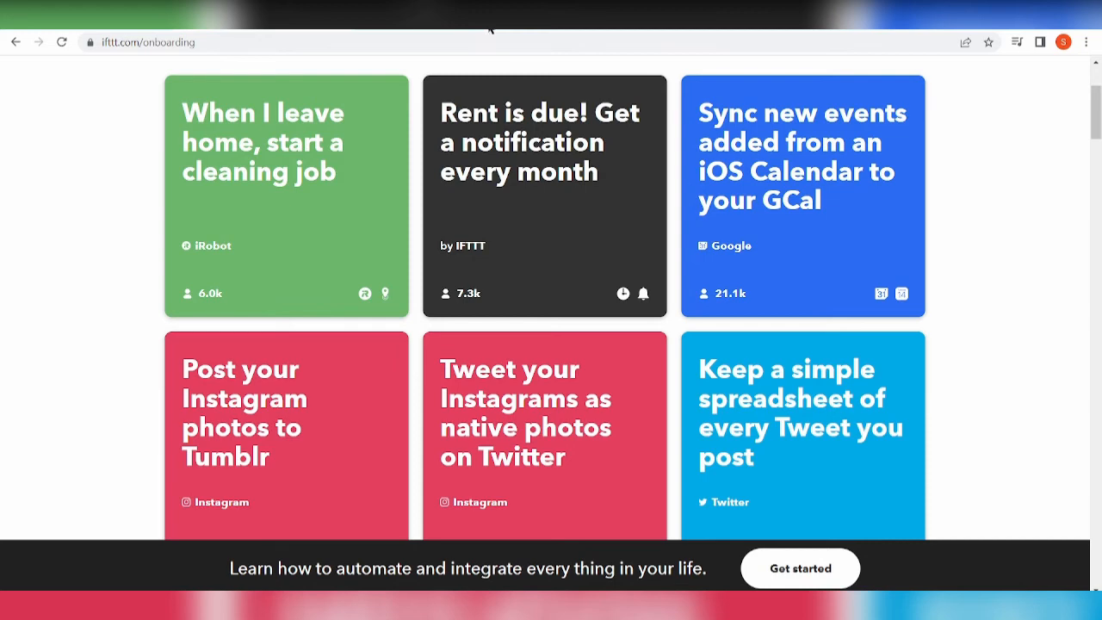
Step: Browse the Recommended Applets cards again and reopen the wedding anniversary email reminder applet
scroll(442, 426, "up", 2)
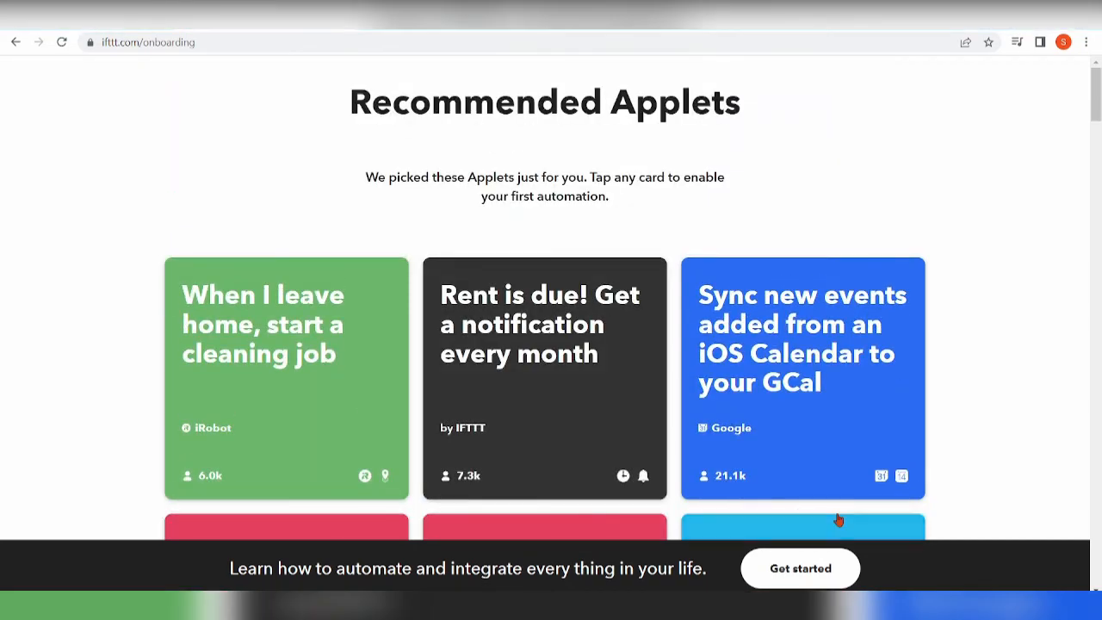
scroll(812, 369, "down", 9)
scroll(805, 376, "up", 9)
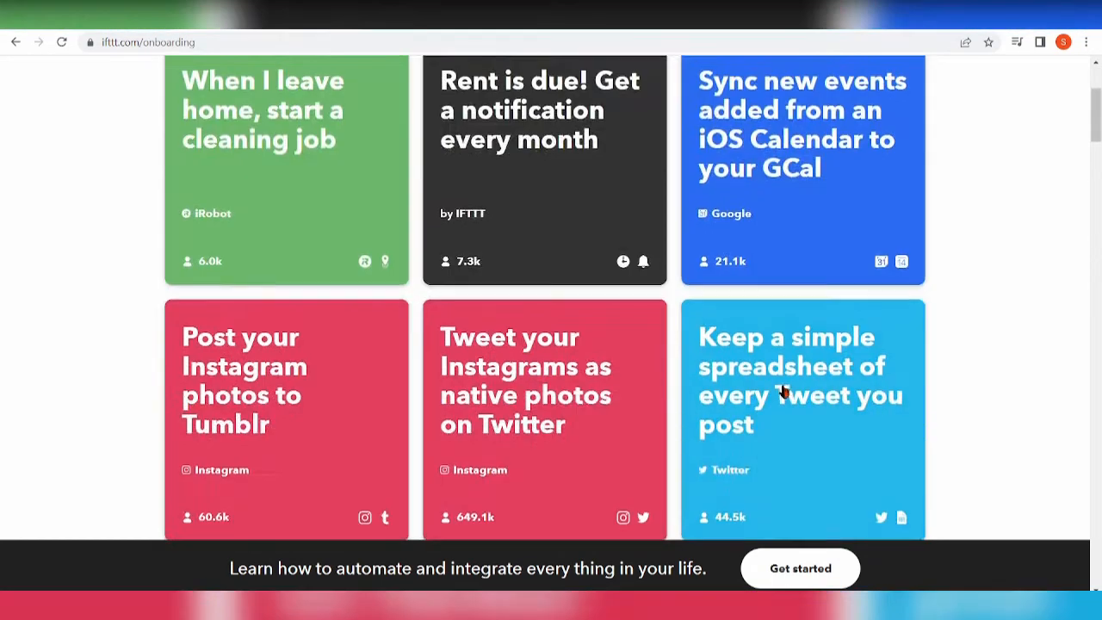
scroll(782, 387, "down", 7)
scroll(783, 392, "down", 20)
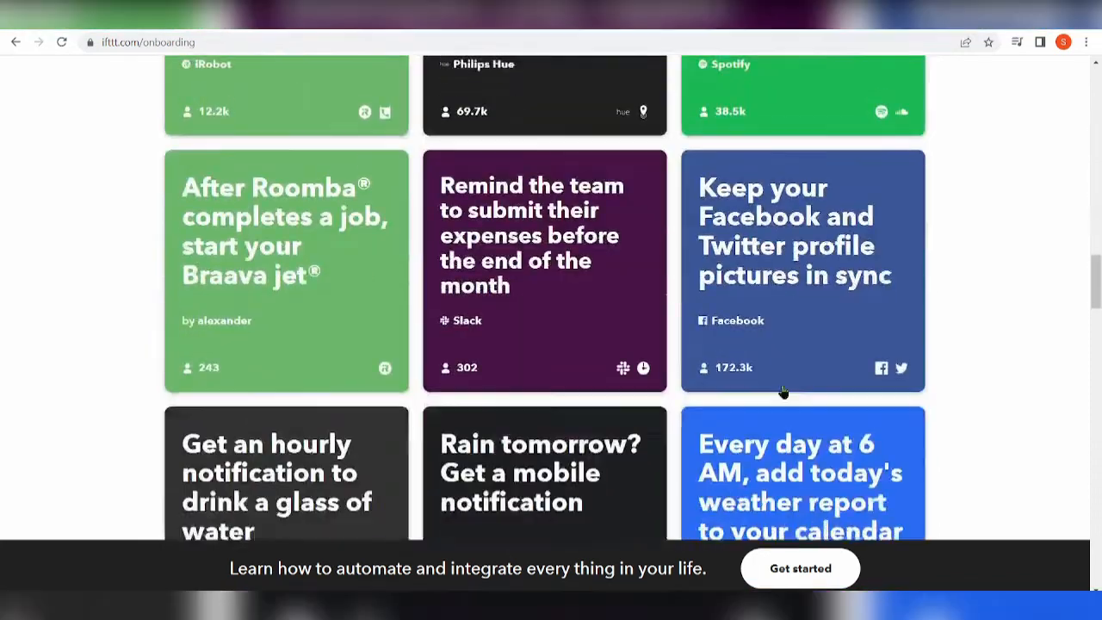
scroll(809, 393, "up", 20)
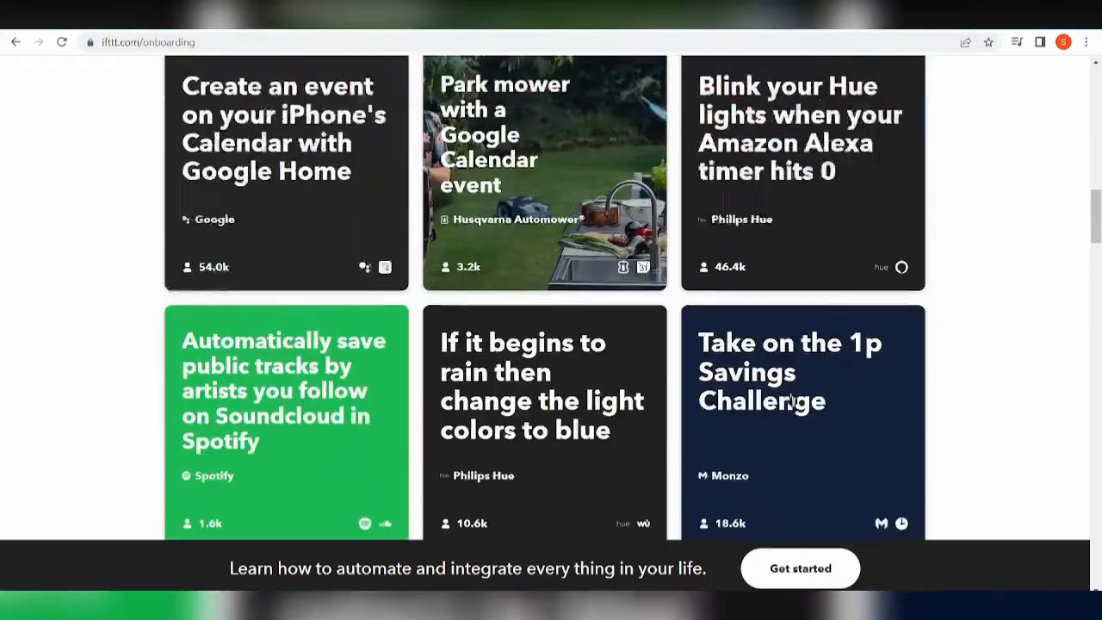
scroll(285, 388, "down", 3)
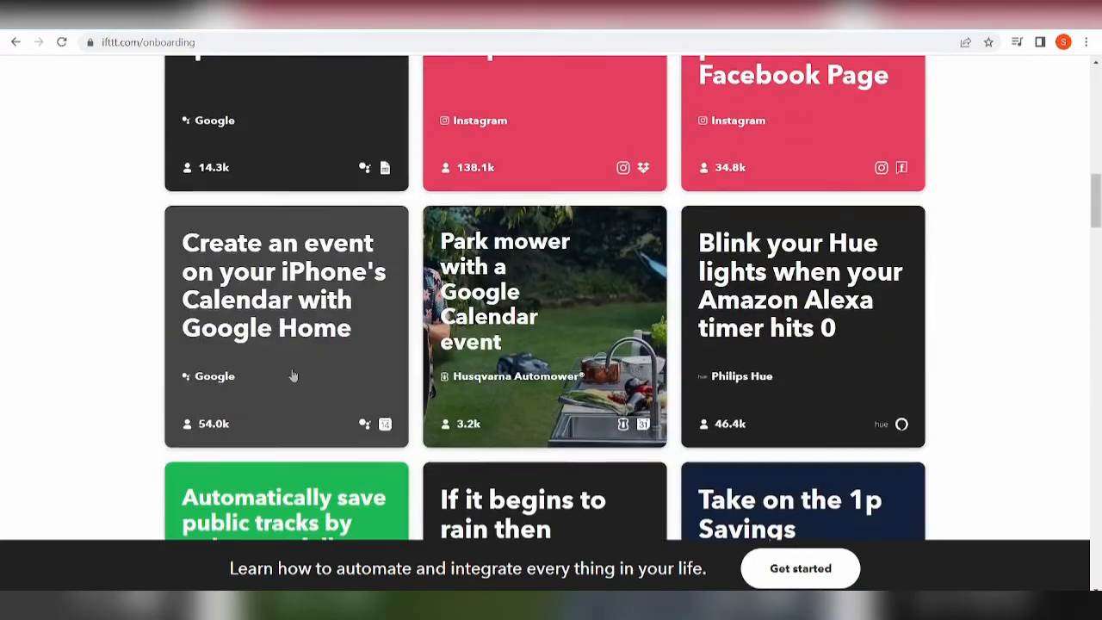
scroll(290, 376, "up", 3)
scroll(299, 379, "up", 3)
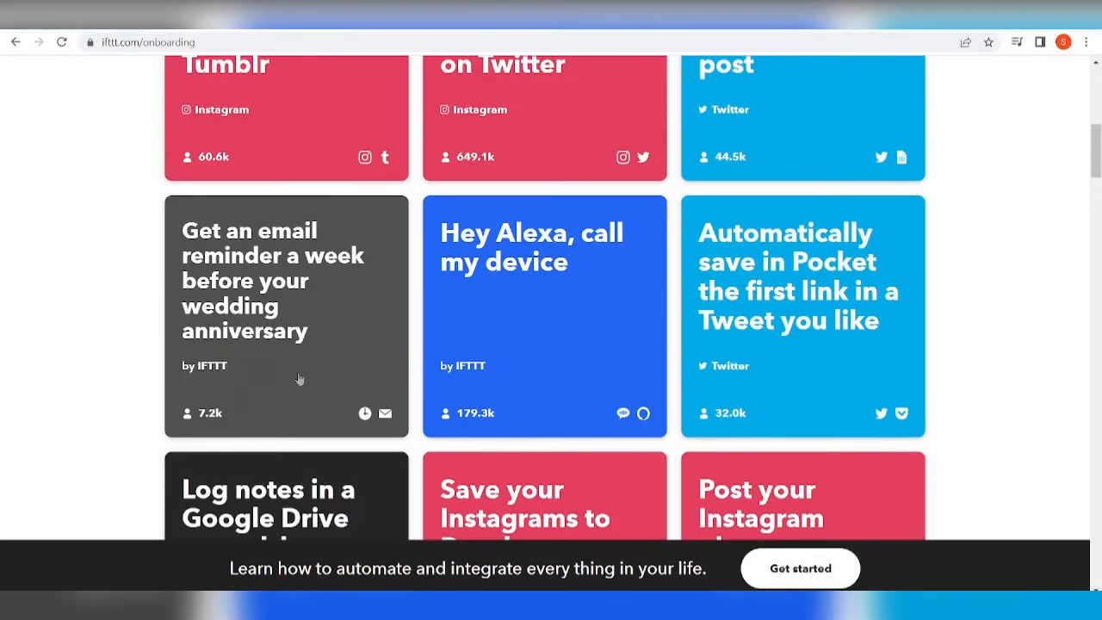
left_click(299, 381)
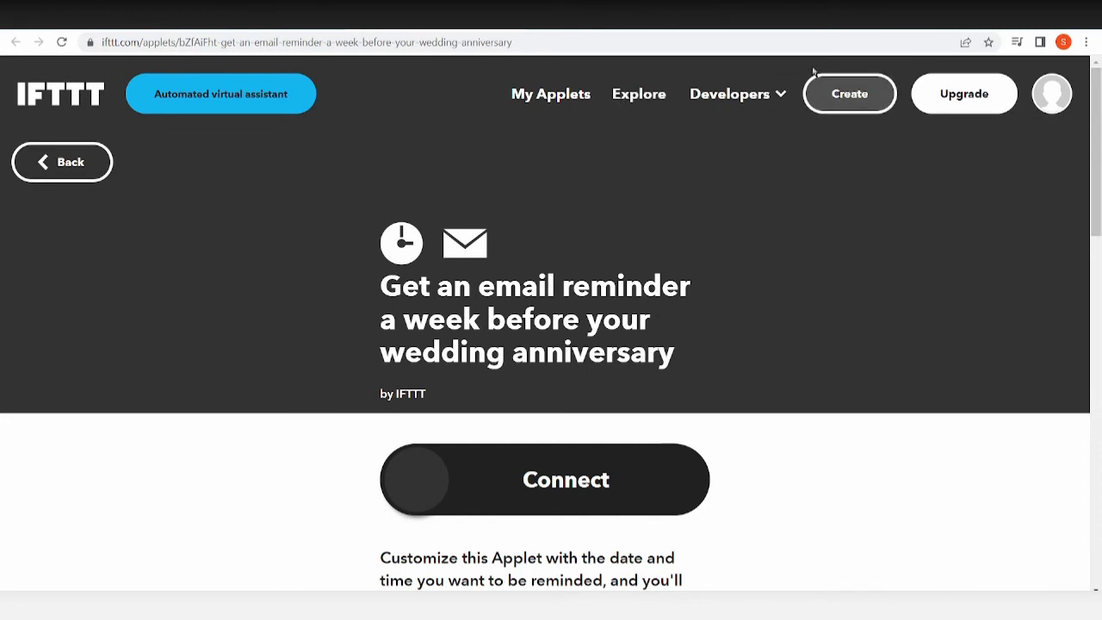
Step: Start creating a custom applet and choose Google Calendar as the If This service by searching for "google cal"
left_click(831, 93)
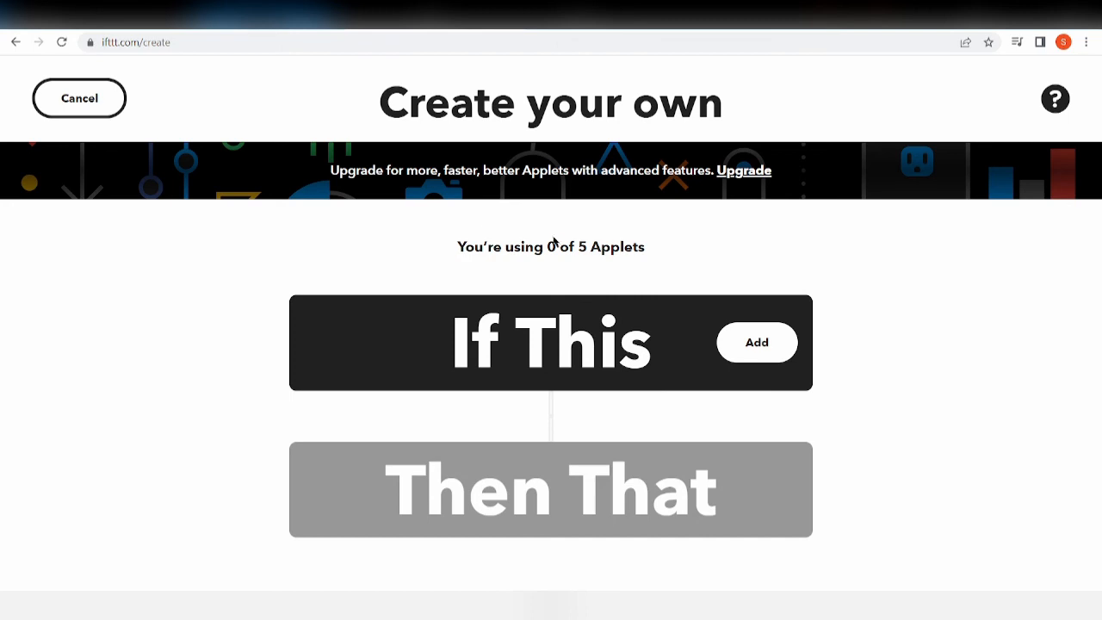
left_click(756, 342)
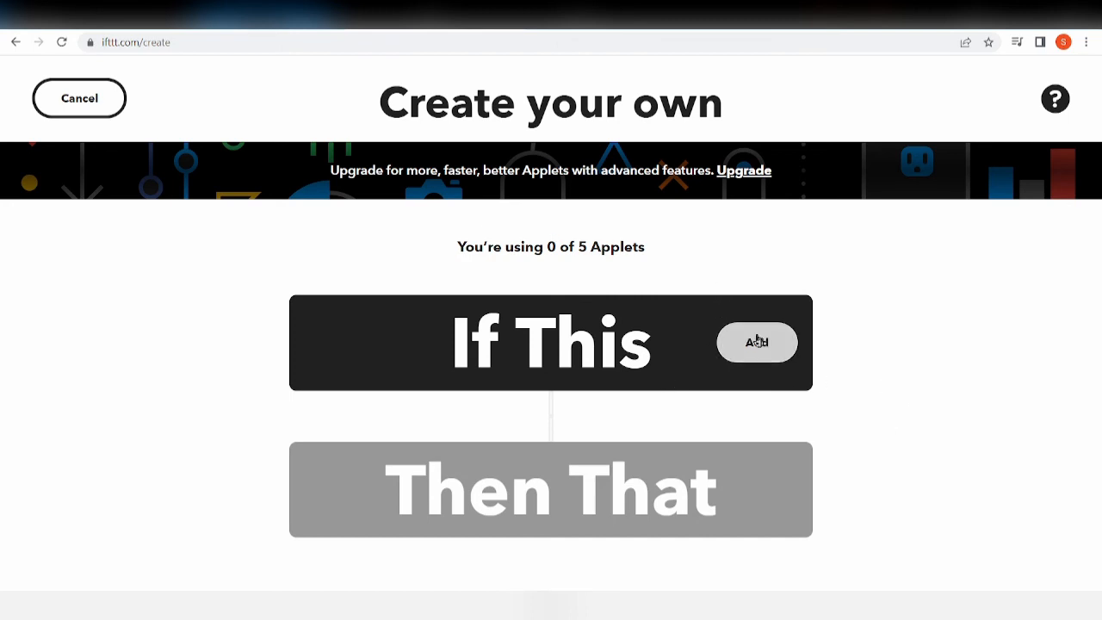
scroll(479, 316, "down", 1)
scroll(479, 314, "down", 2)
scroll(479, 313, "up", 3)
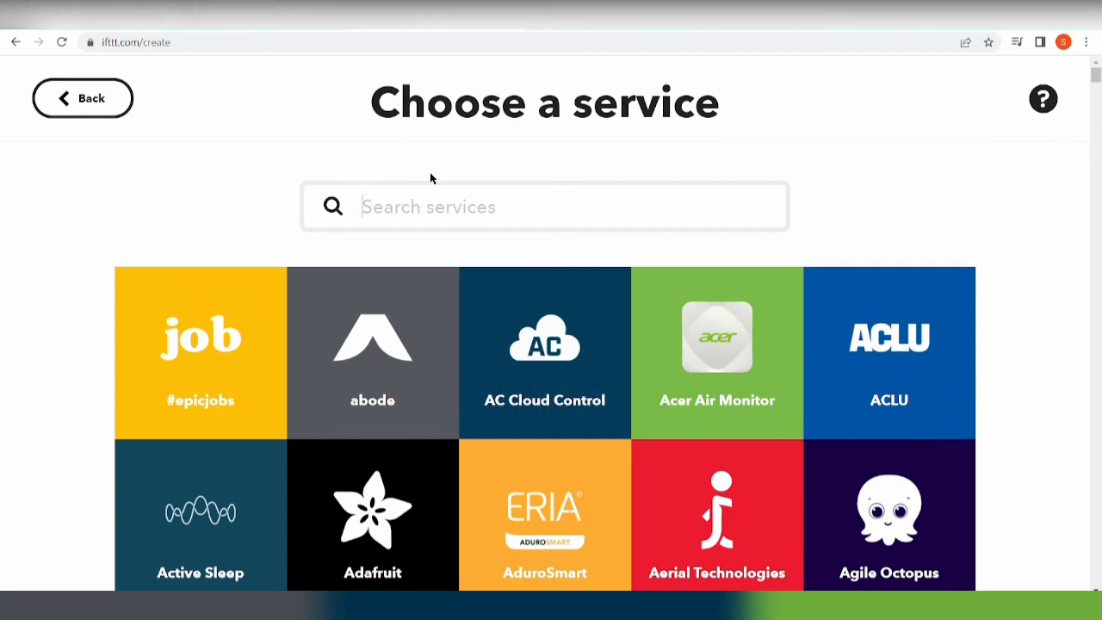
type("google cal")
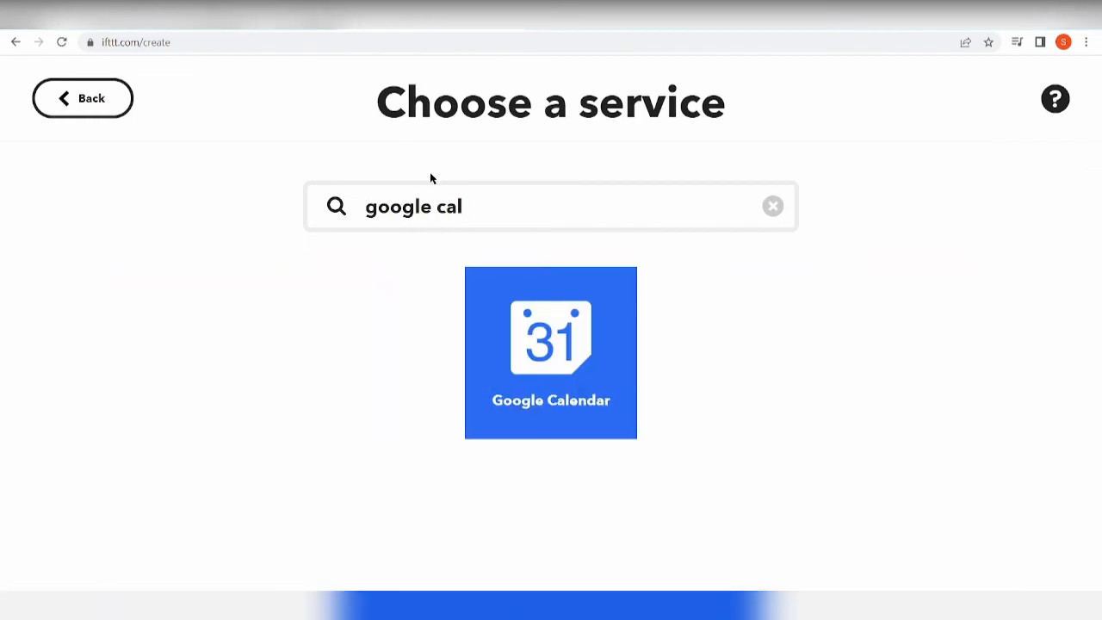
left_click(465, 395)
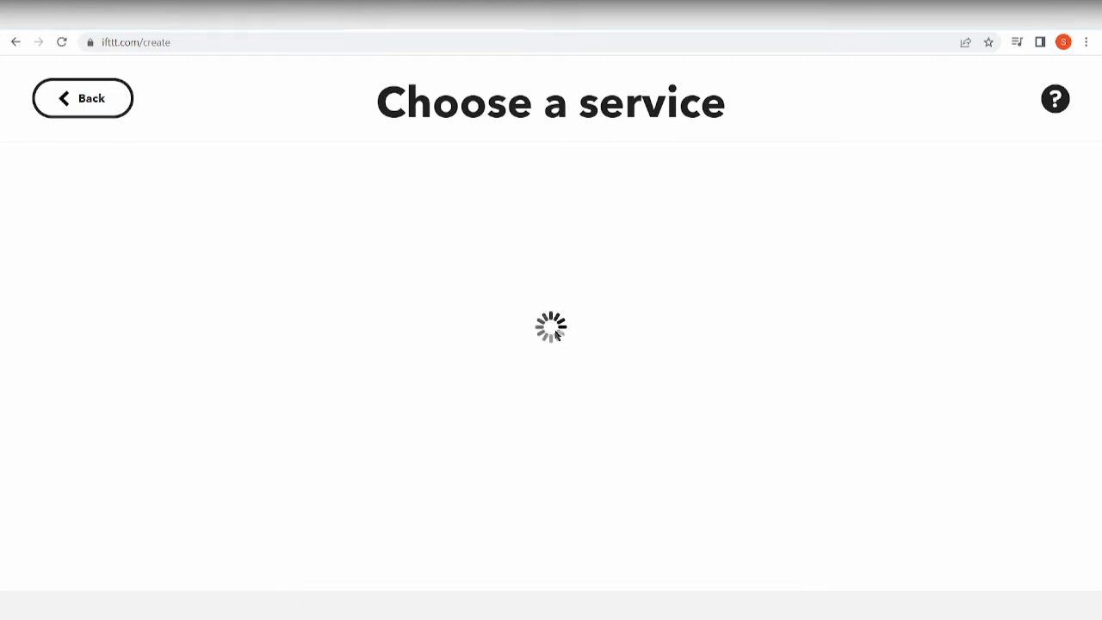
Step: Examine the triggers offered for Google Calendar and what makes each of them fire
scroll(535, 348, "down", 3)
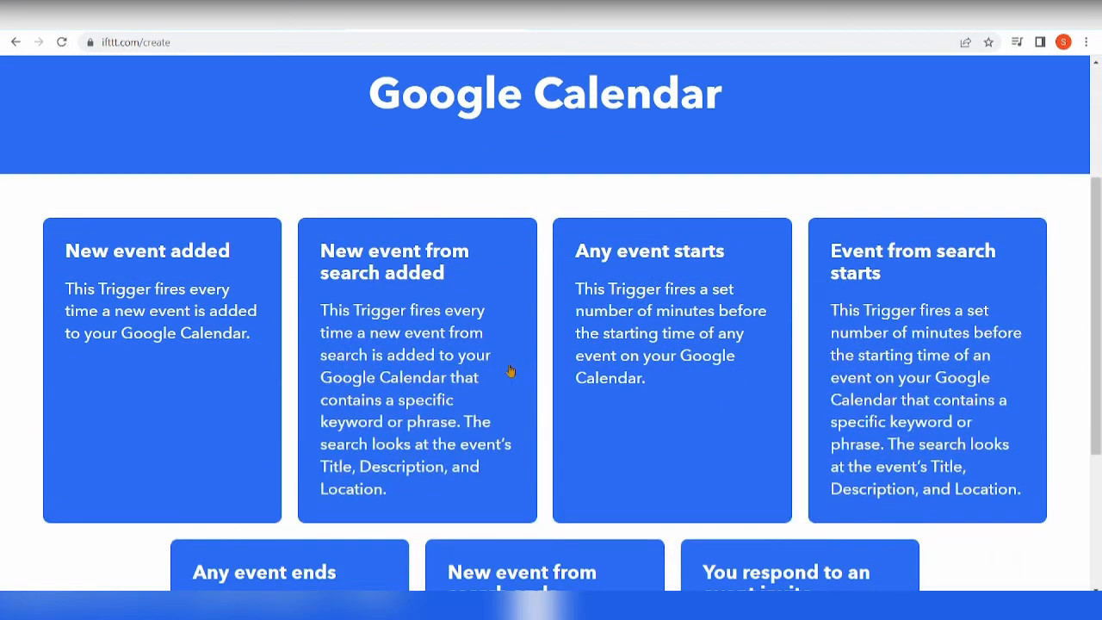
scroll(534, 401, "down", 3)
scroll(531, 402, "up", 2)
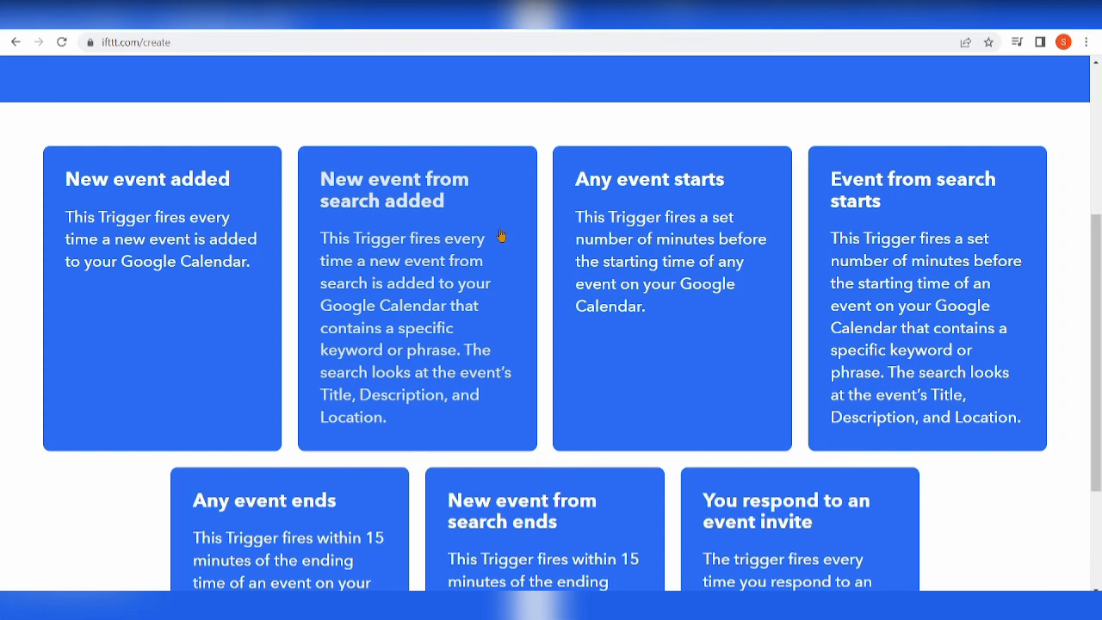
Step: Choose Any event starts as the Google Calendar trigger and connect the Google Calendar service
scroll(467, 482, "down", 2)
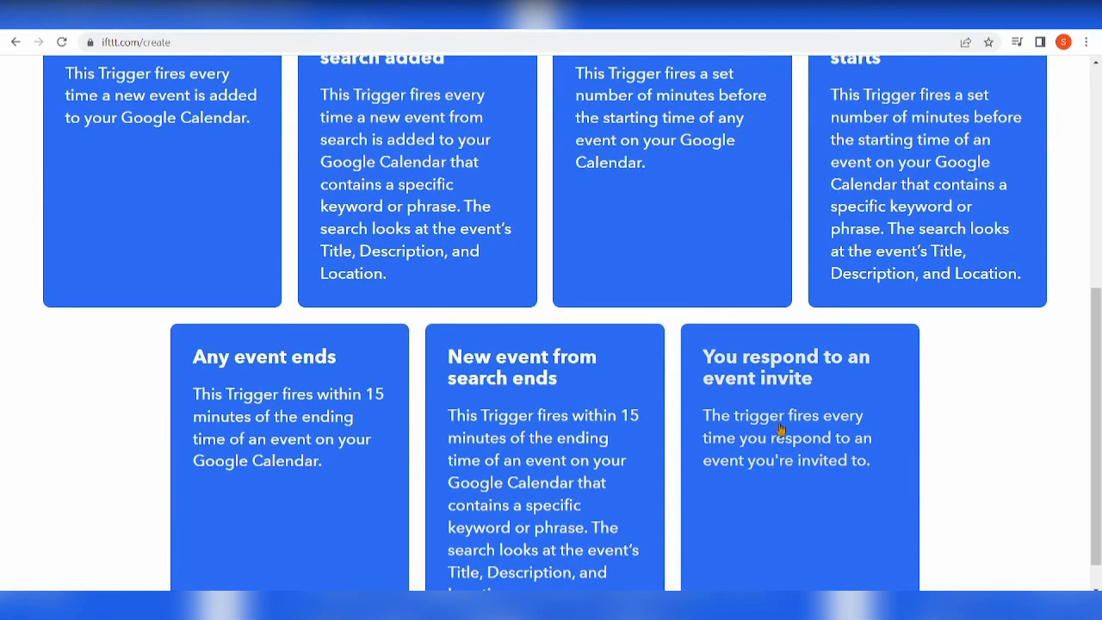
scroll(782, 430, "up", 2)
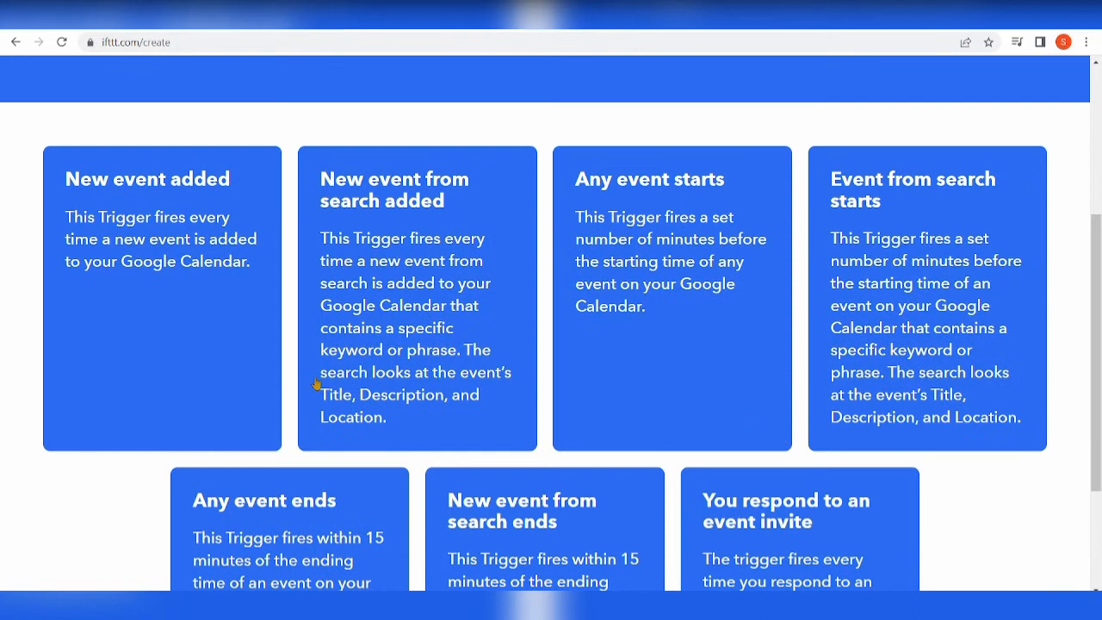
left_click(720, 335)
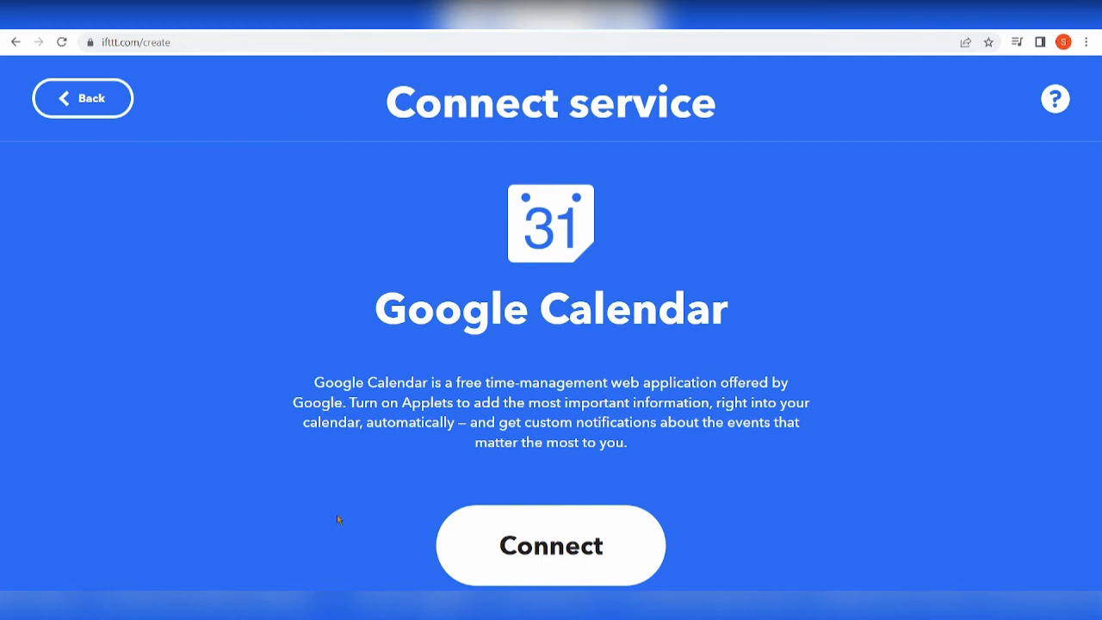
scroll(551, 344, "down", 3)
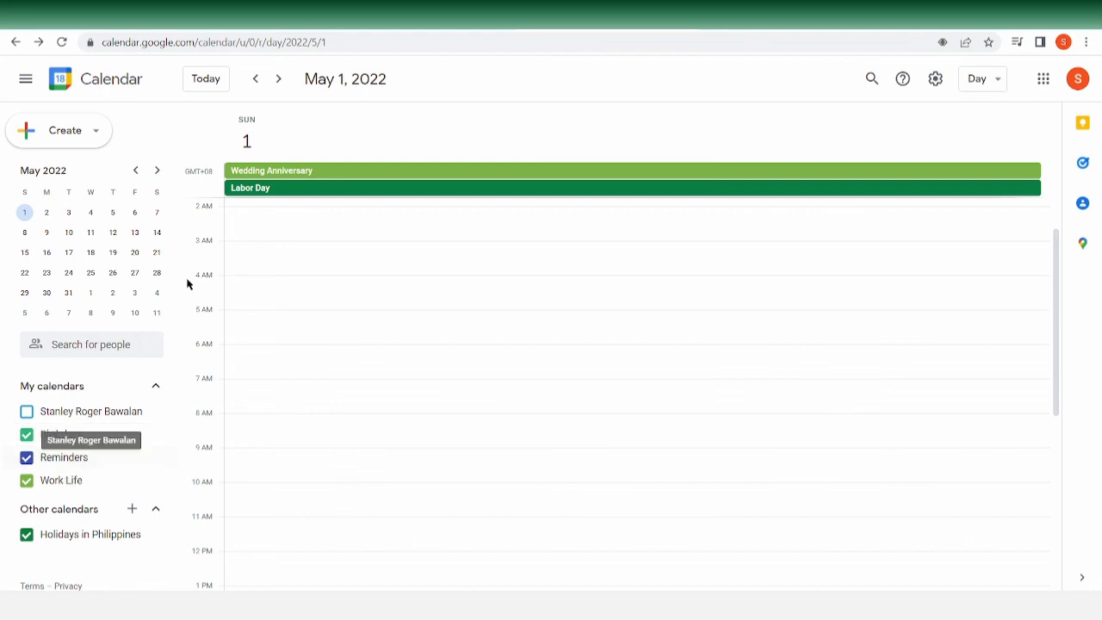
Step: In Google Calendar, hide the Birthdays, Reminders and Work Life calendars and show the account owner's personal calendar
left_click(55, 439)
left_click(72, 443)
left_click(73, 461)
left_click(71, 443)
left_click(69, 411)
left_click(62, 480)
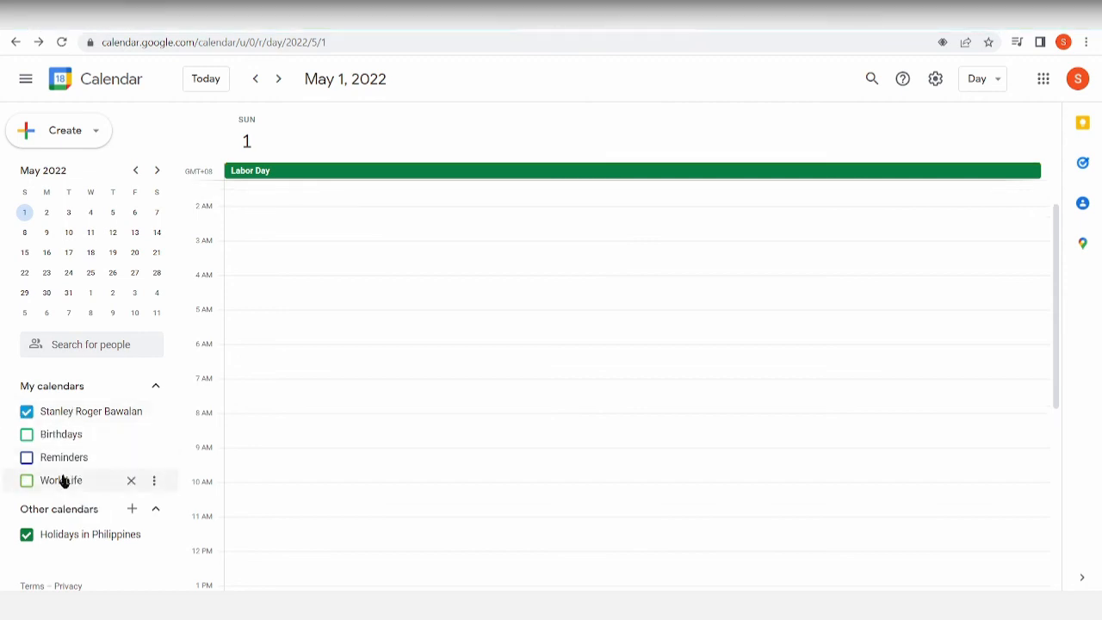
Step: Hide the personal calendar again, show Work Life, Reminders and Birthdays, and toggle Birthdays and Reminders once more
scroll(262, 335, "up", 1)
left_click(127, 413)
left_click(77, 482)
left_click(77, 458)
left_click(82, 437)
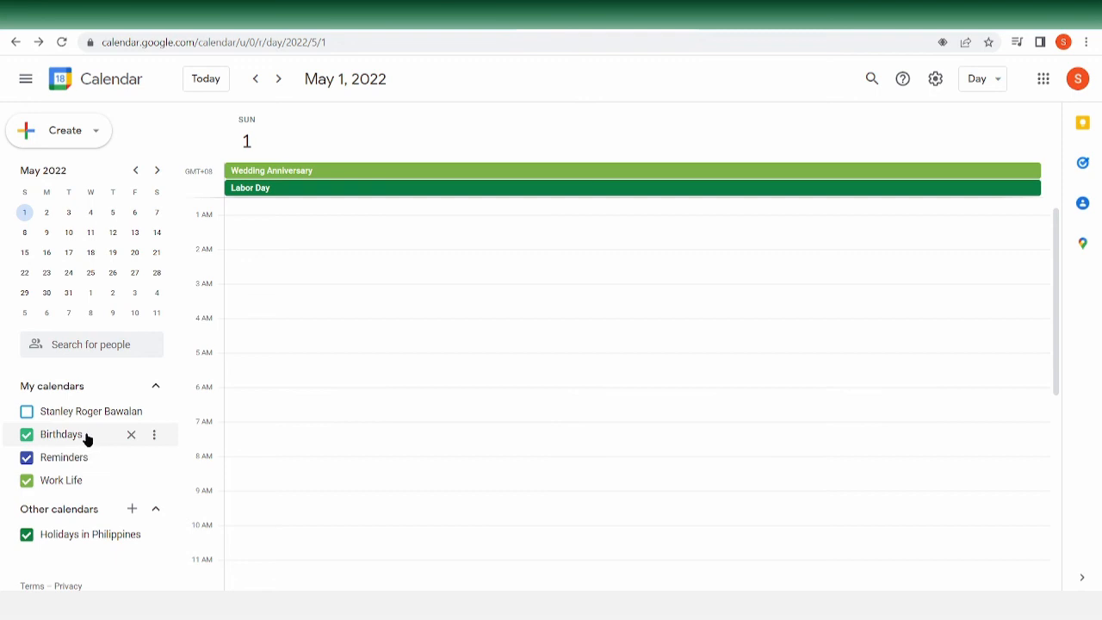
left_click(80, 437)
left_click(78, 460)
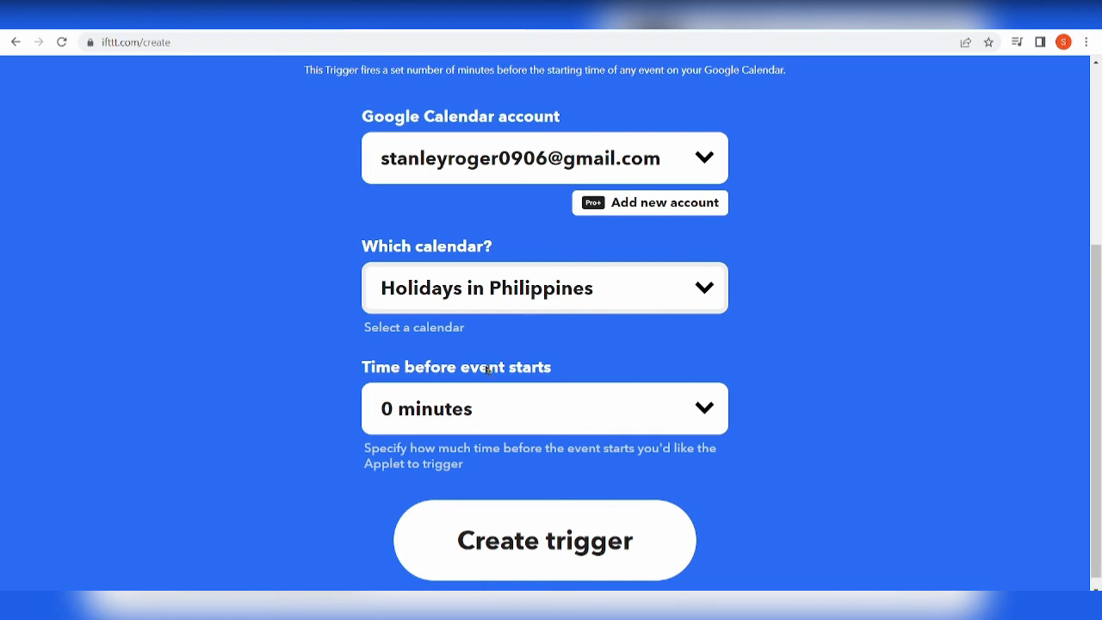
Step: Back in IFTTT, set the trigger to the Work Life calendar, choose the time before event starts, and create the trigger
left_click(481, 377)
left_click(475, 409)
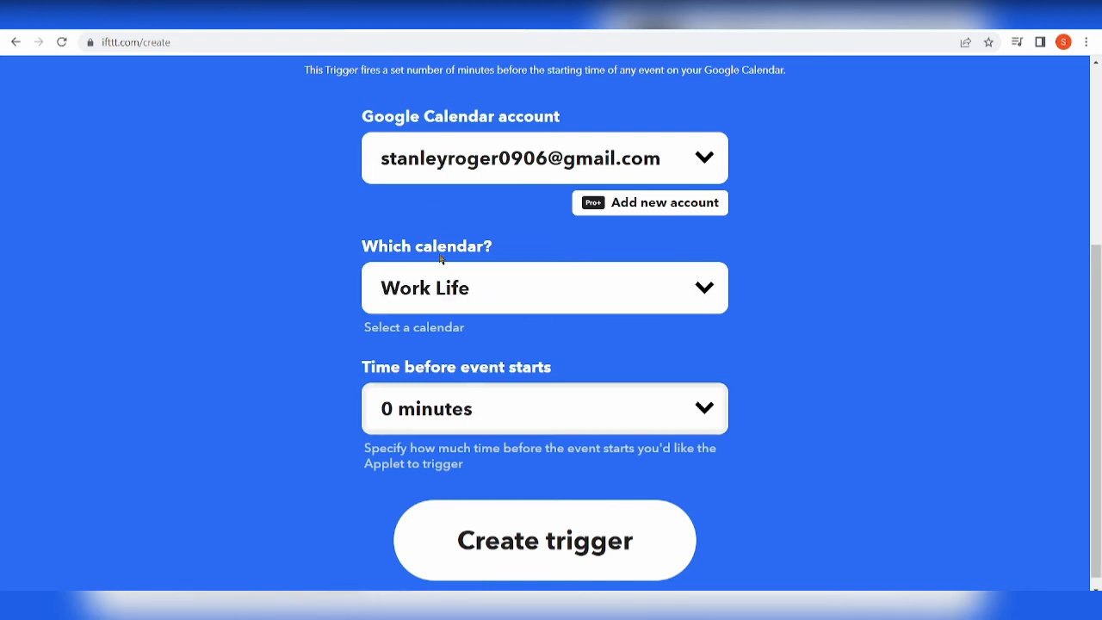
left_click(457, 373)
left_click(511, 526)
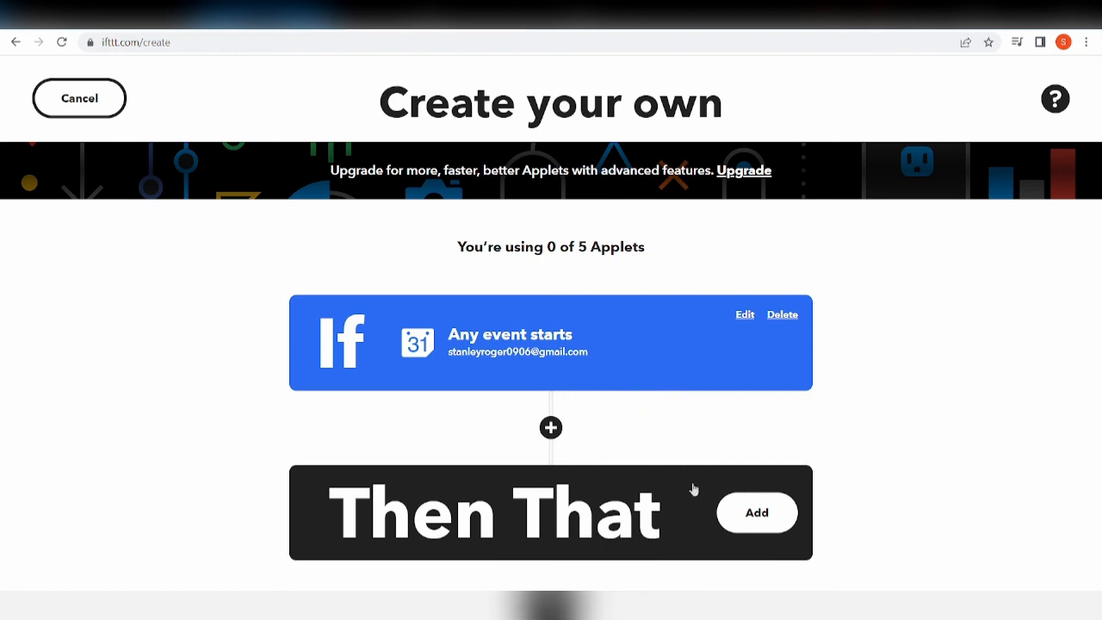
Step: Start adding the Then That action and browse the available services
left_click(729, 513)
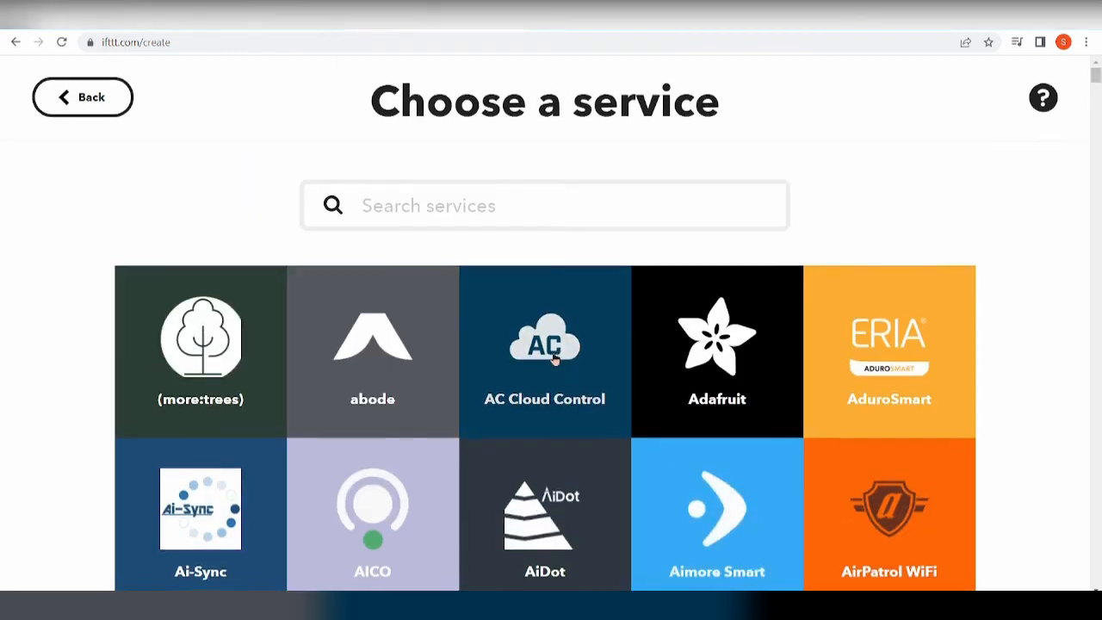
scroll(542, 370, "down", 3)
scroll(530, 391, "down", 3)
scroll(526, 396, "up", 4)
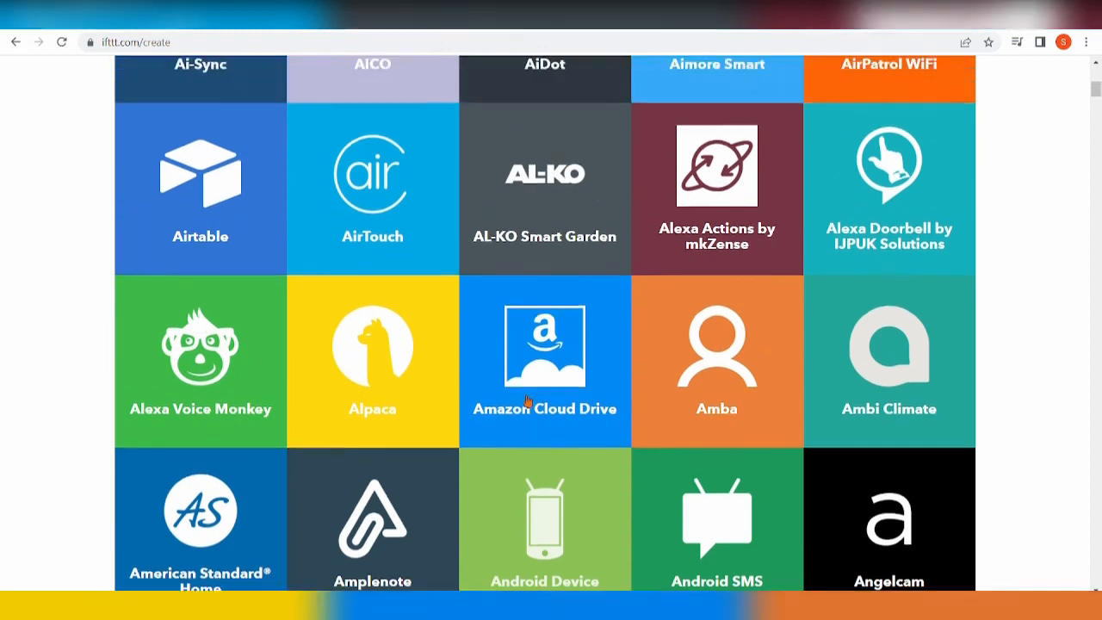
scroll(526, 404, "up", 3)
Step: Search the action services for "face" and clear the search
left_click(459, 209)
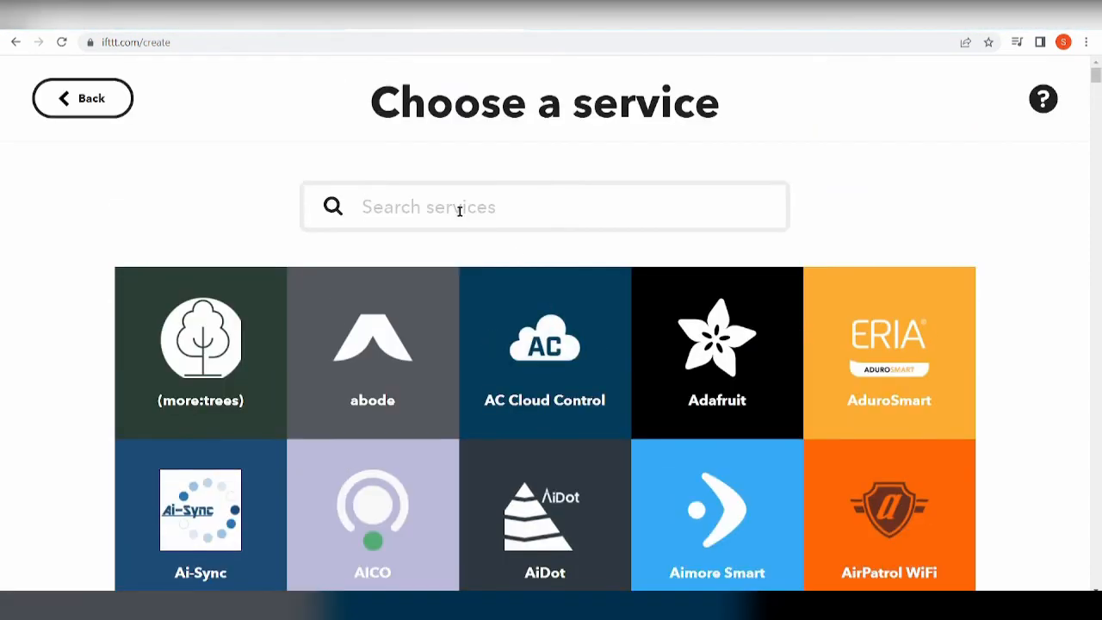
type("face")
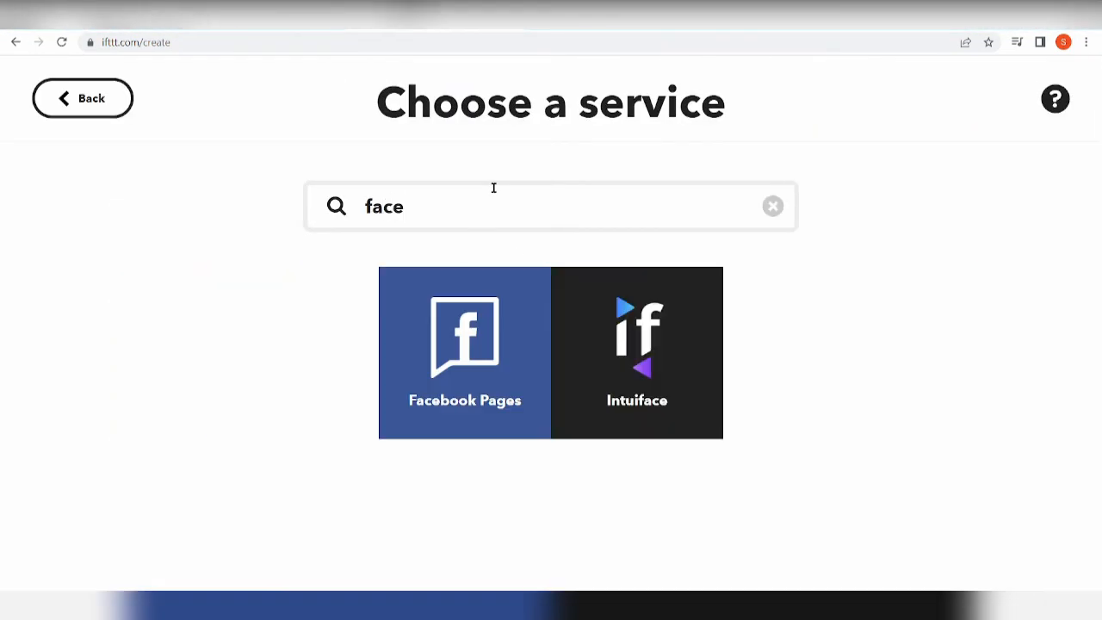
key("BackSpace")
key("BackSpace")
key("BackSpace")
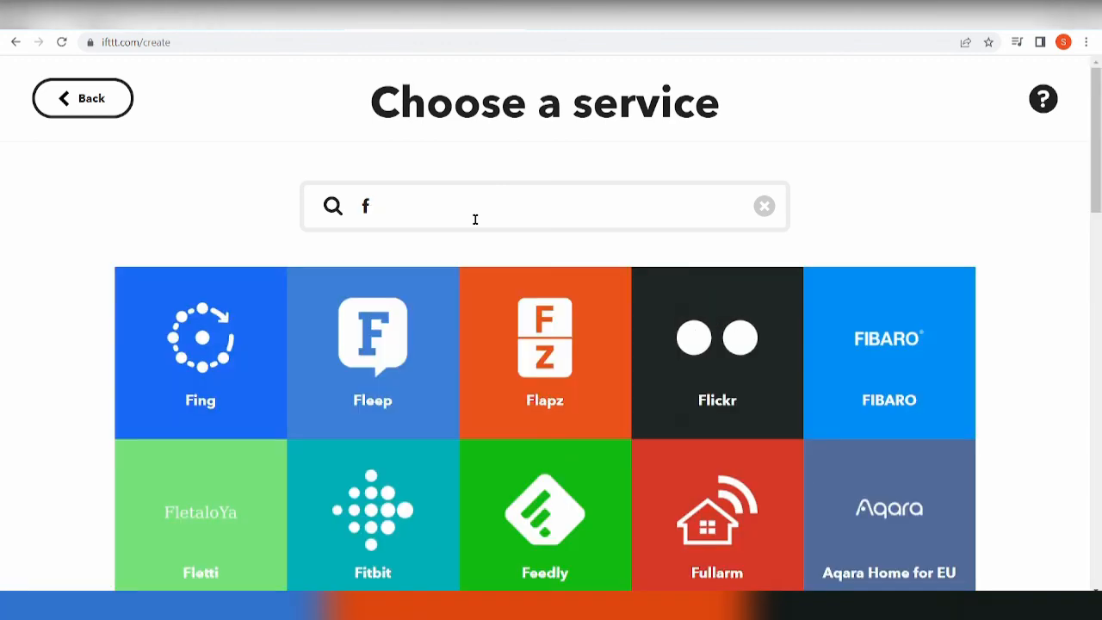
key("BackSpace")
Step: Find the Notifications service by searching for "notifi" and connect it for the action Send a rich notification from the IFTTT app
type("notifi")
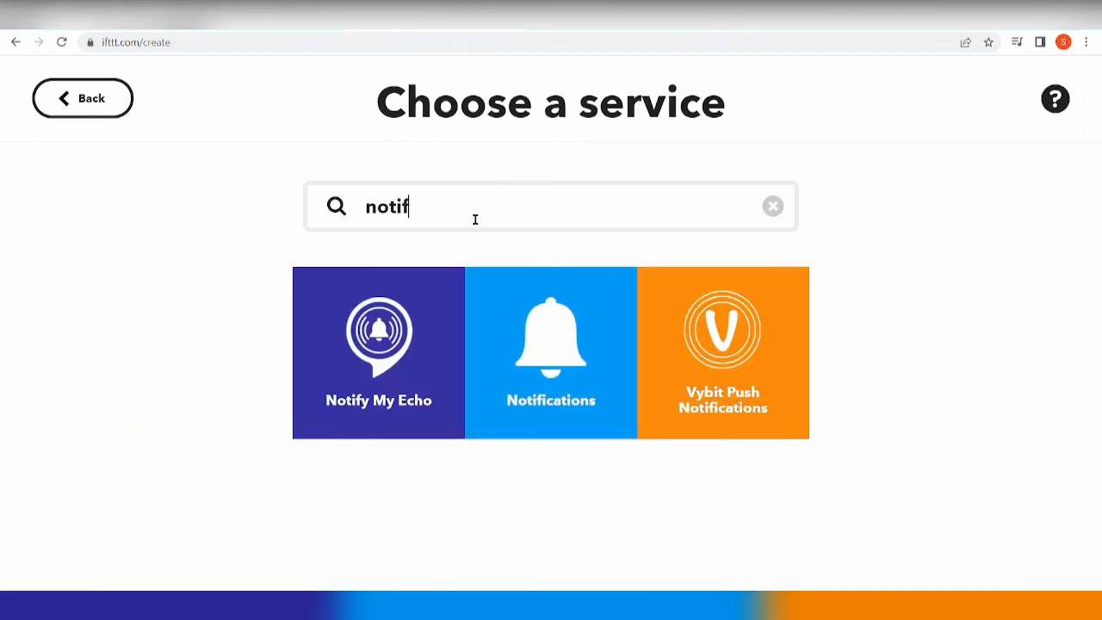
left_click(516, 374)
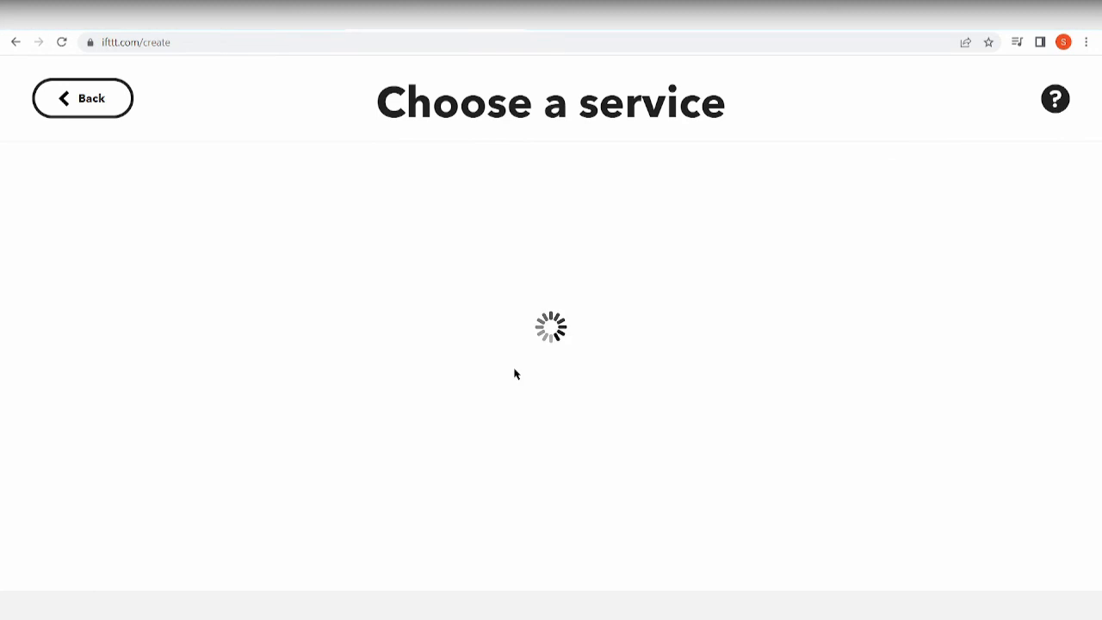
scroll(515, 373, "down", 1)
scroll(515, 374, "down", 1)
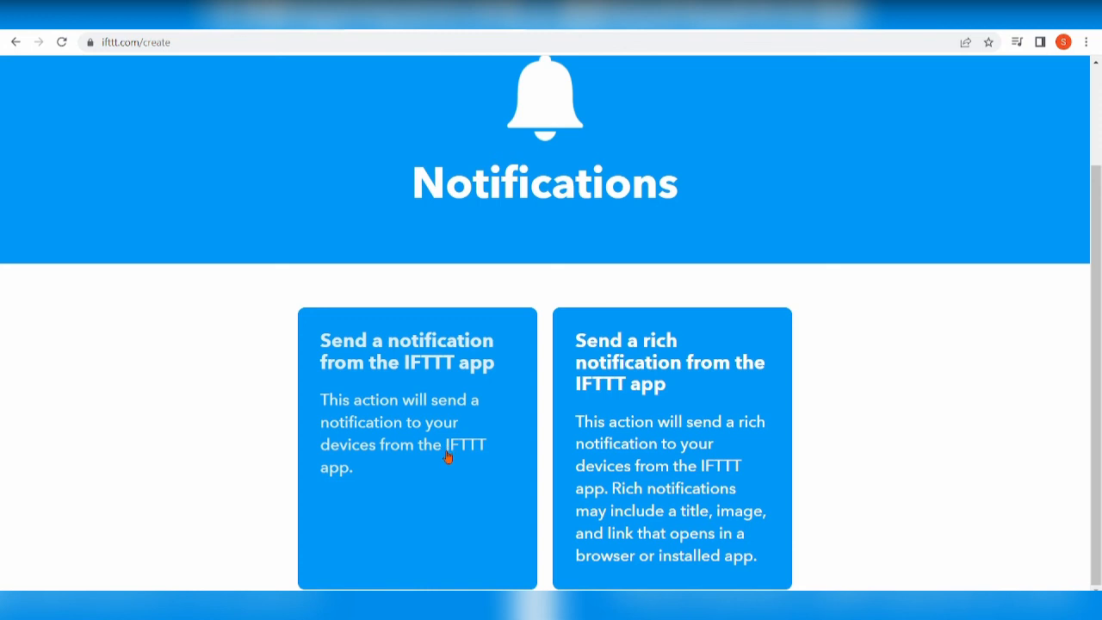
left_click(647, 389)
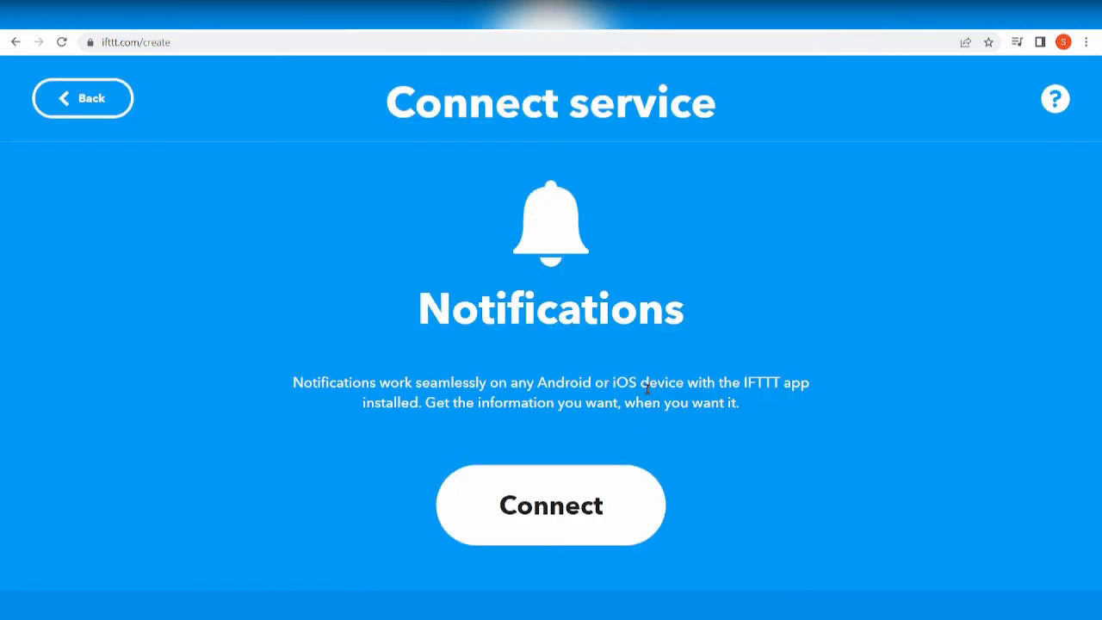
left_click(601, 510)
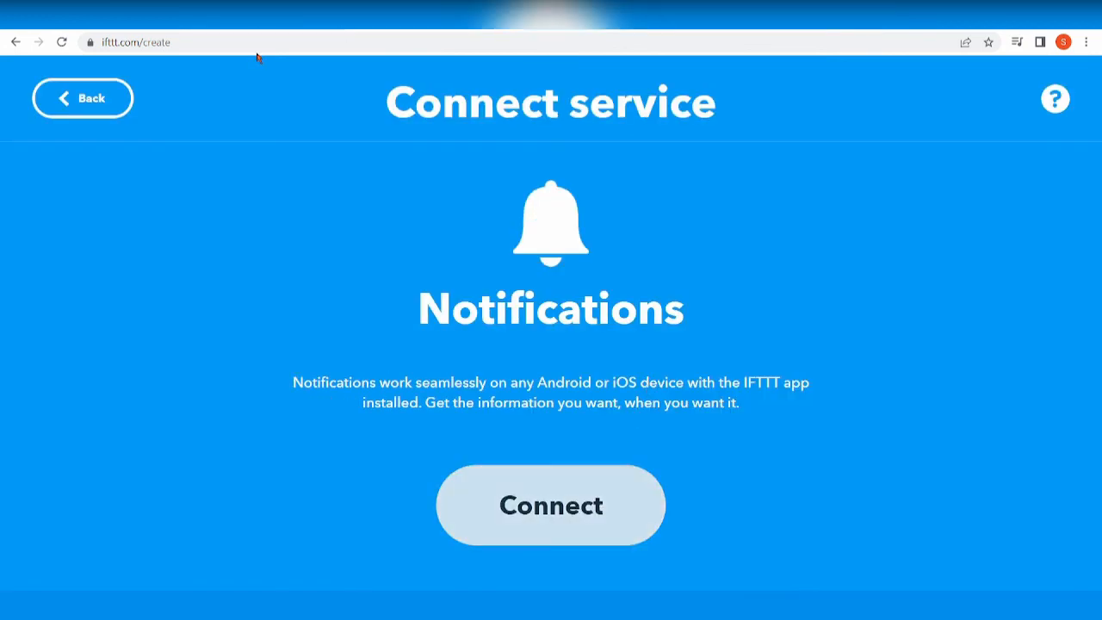
Step: Examine the rich notification's Title, Message, Link URL and Image URL fields and the ingredients they use
scroll(500, 401, "down", 4)
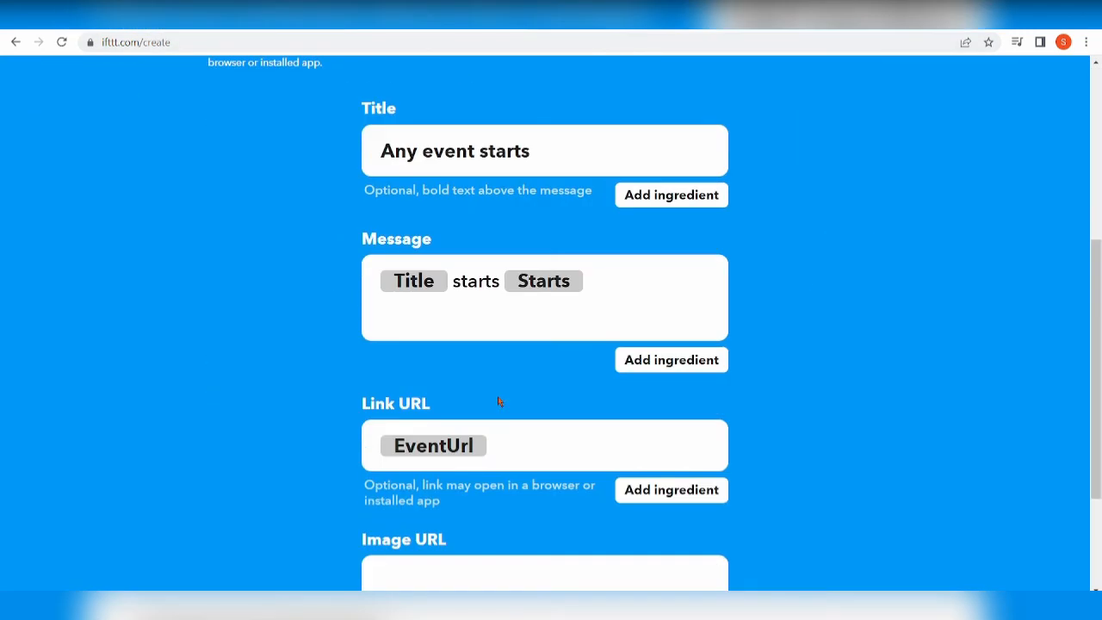
scroll(525, 172, "down", 2)
scroll(560, 482, "up", 2)
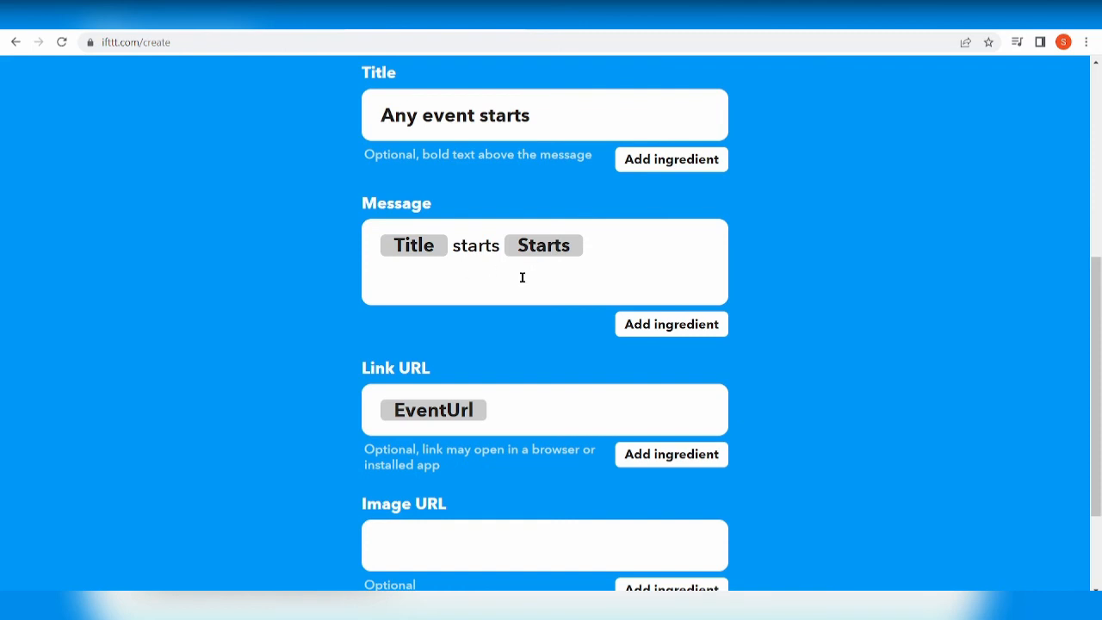
left_click(673, 234)
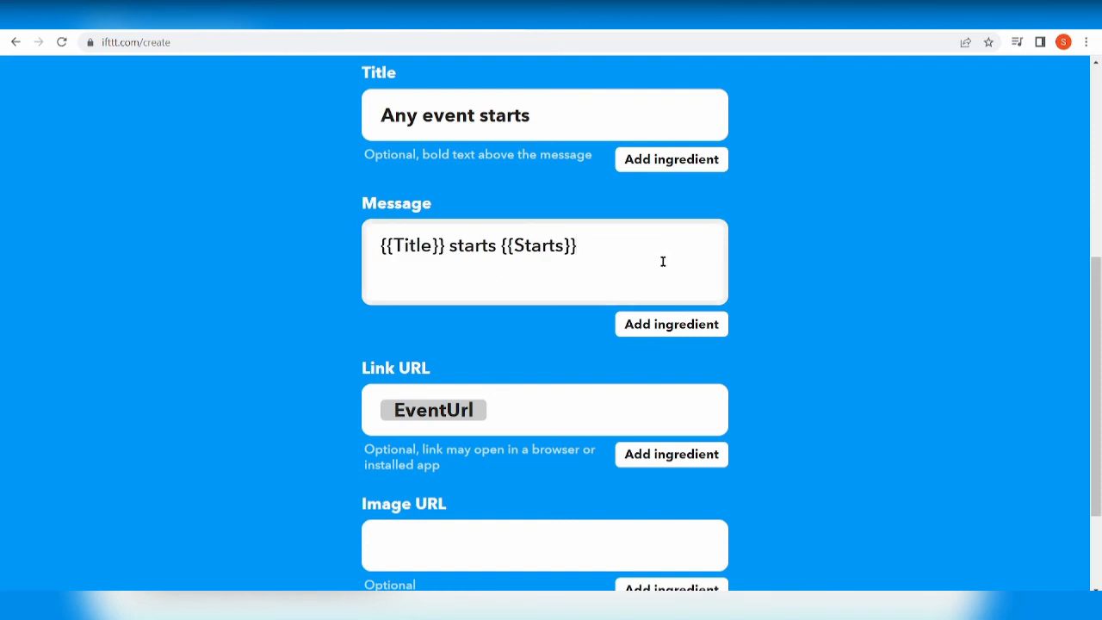
left_click(497, 247)
left_click(518, 407)
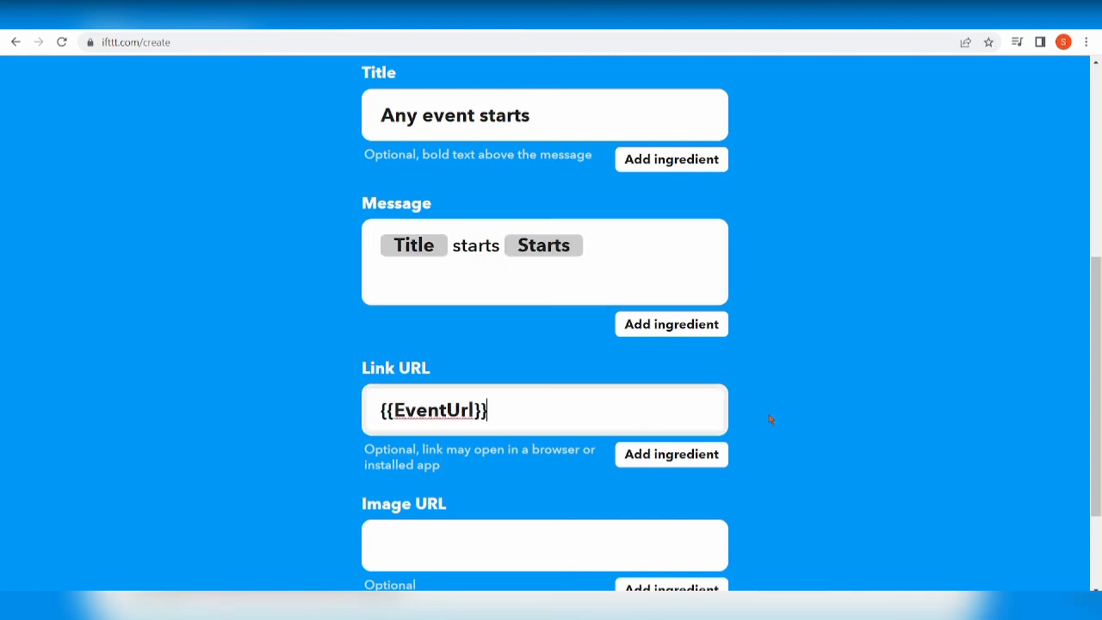
Step: Create the rich notification action with its prefilled fields and finish the applet under its suggested title
scroll(759, 443, "down", 3)
left_click(630, 535)
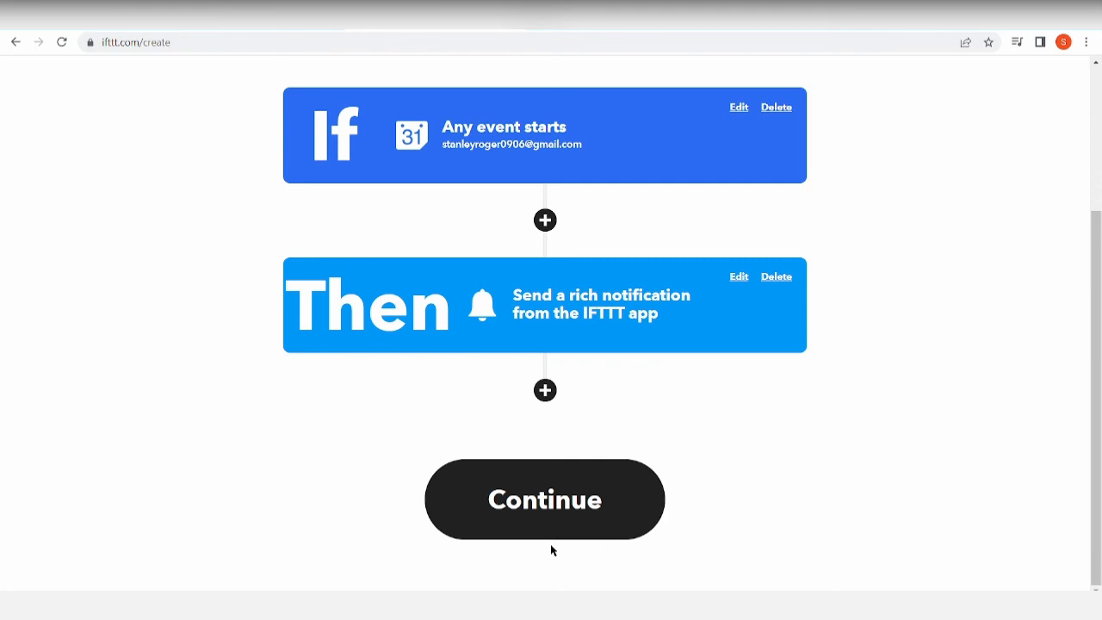
left_click(568, 519)
left_click(574, 516)
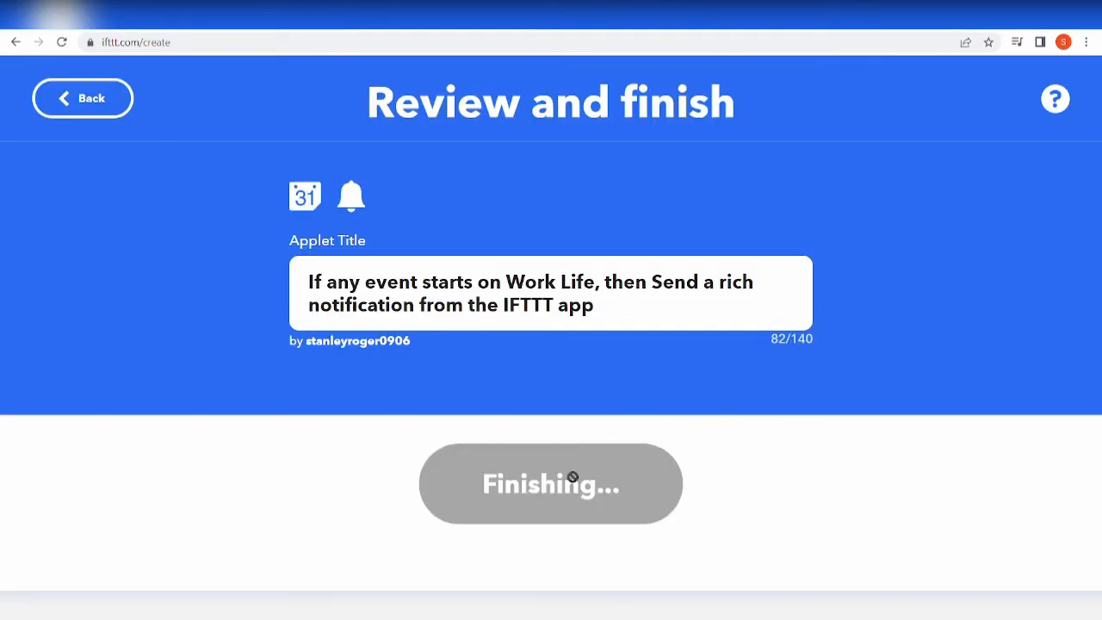